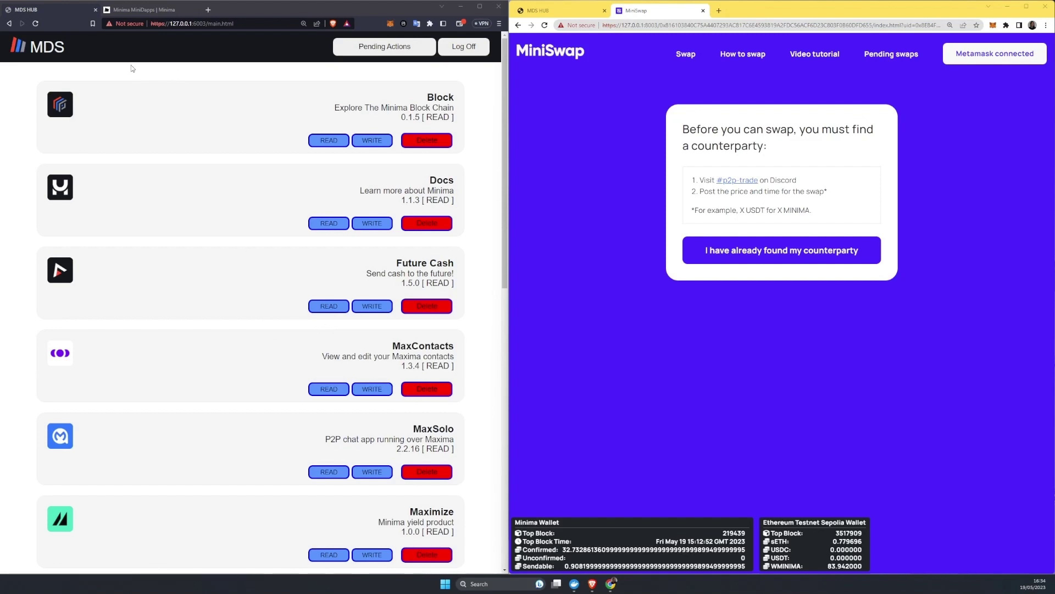
{"action": "left_click", "coordinate": [147, 10]}
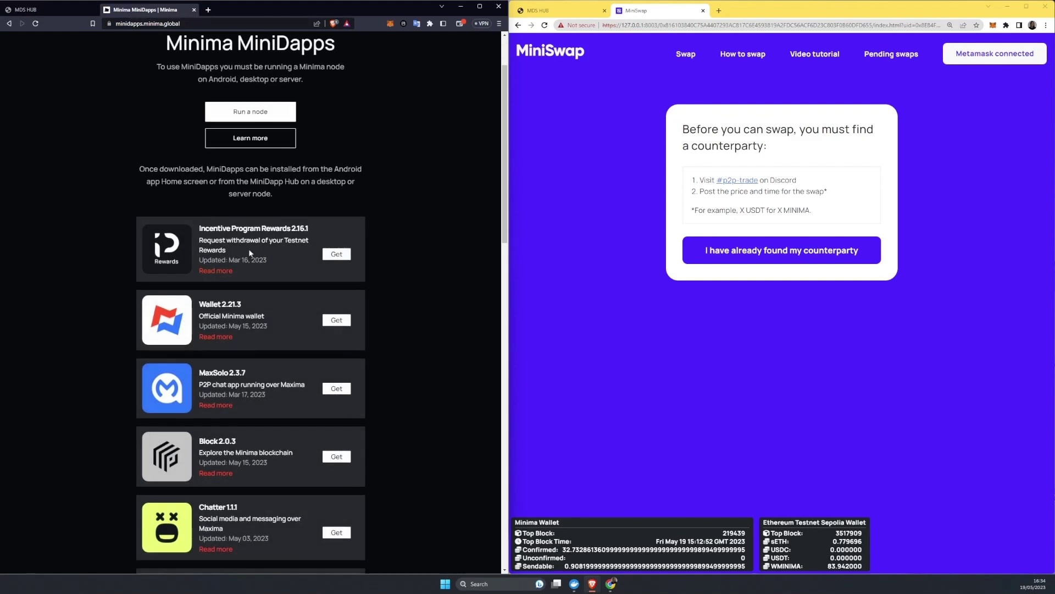
{"action": "scroll", "coordinate": [296, 357], "scroll_direction": "up", "scroll_amount": 1}
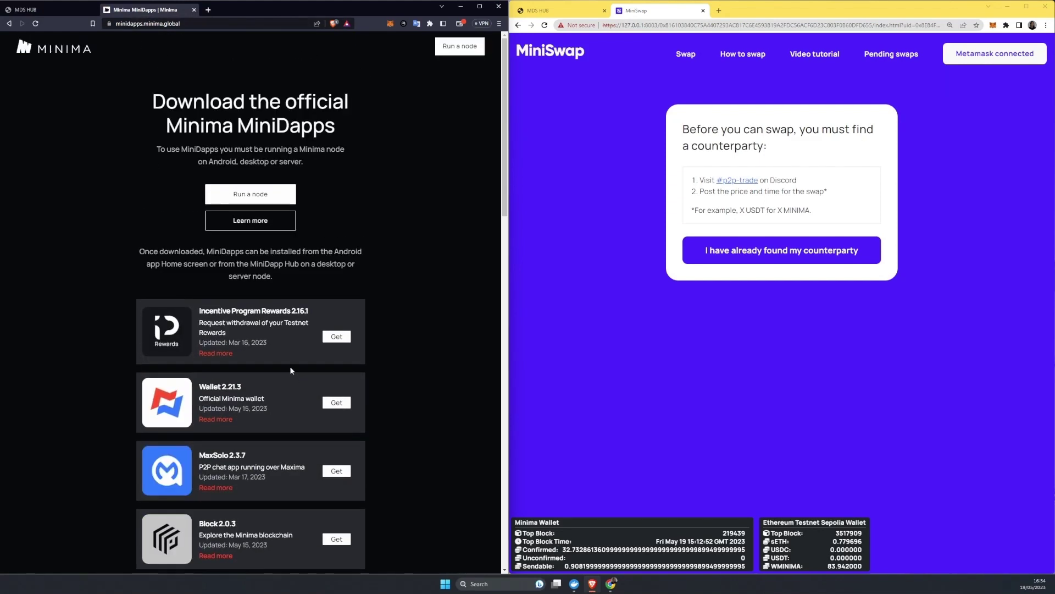
{"action": "scroll", "coordinate": [309, 370], "scroll_direction": "down", "scroll_amount": 2}
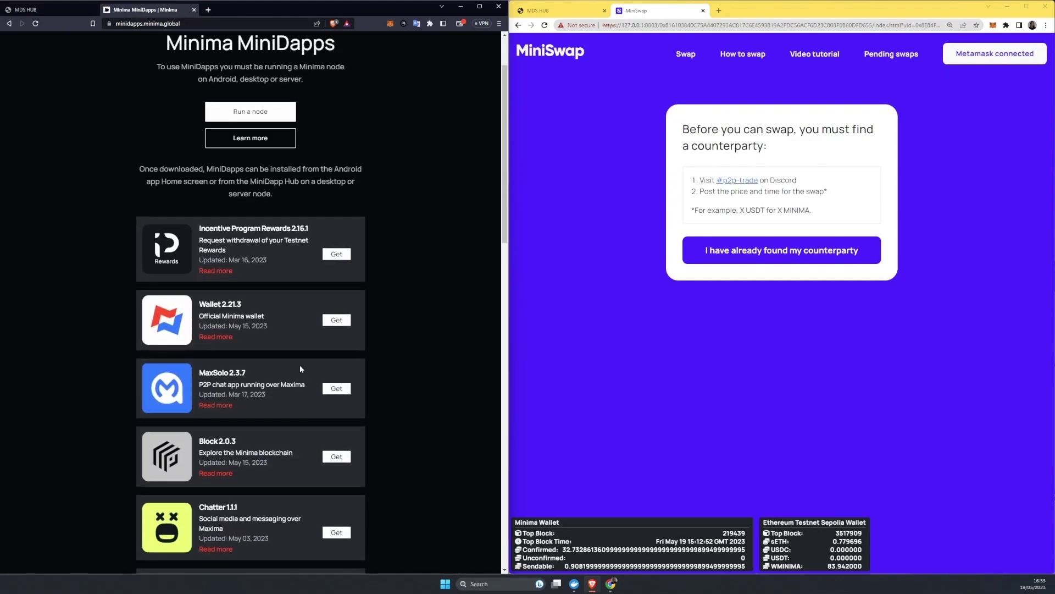
{"action": "scroll", "coordinate": [285, 484], "scroll_direction": "down", "scroll_amount": 3}
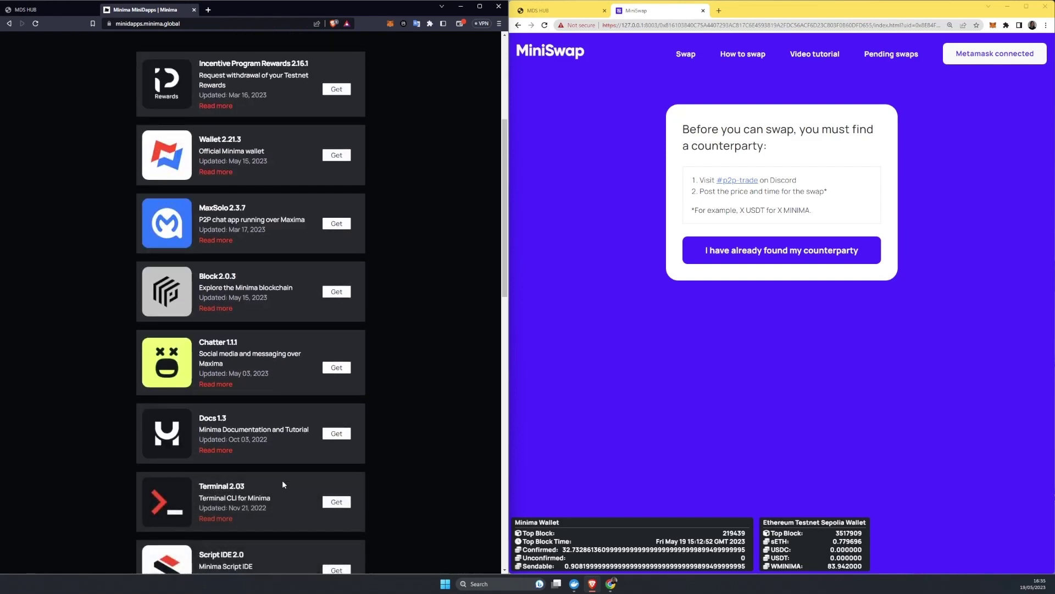
{"action": "scroll", "coordinate": [283, 479], "scroll_direction": "up", "scroll_amount": 5}
{"action": "scroll", "coordinate": [283, 480], "scroll_direction": "down", "scroll_amount": 1}
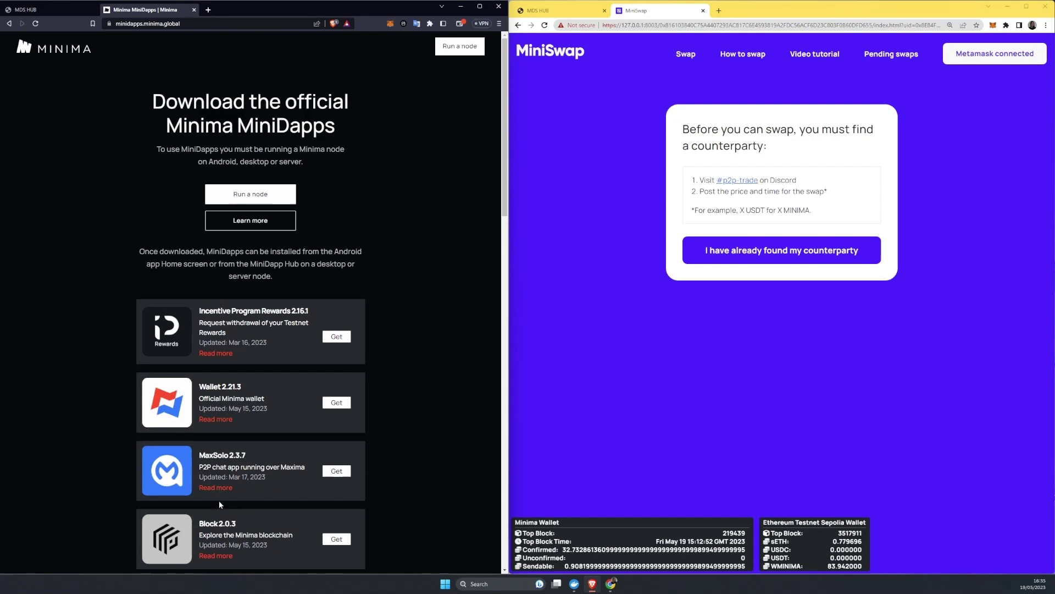
- Install the miniswap-demo.mds.zip package through the hub's Install a MiniDAPP section
{"action": "left_click", "coordinate": [23, 8]}
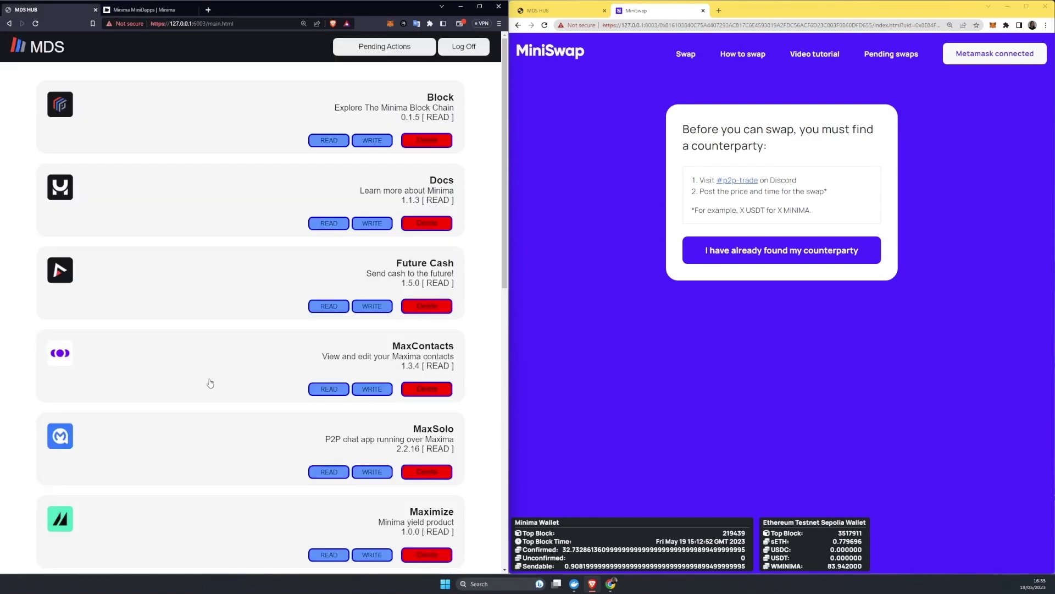
{"action": "scroll", "coordinate": [228, 434], "scroll_direction": "down", "scroll_amount": 5}
{"action": "scroll", "coordinate": [227, 434], "scroll_direction": "down", "scroll_amount": 3}
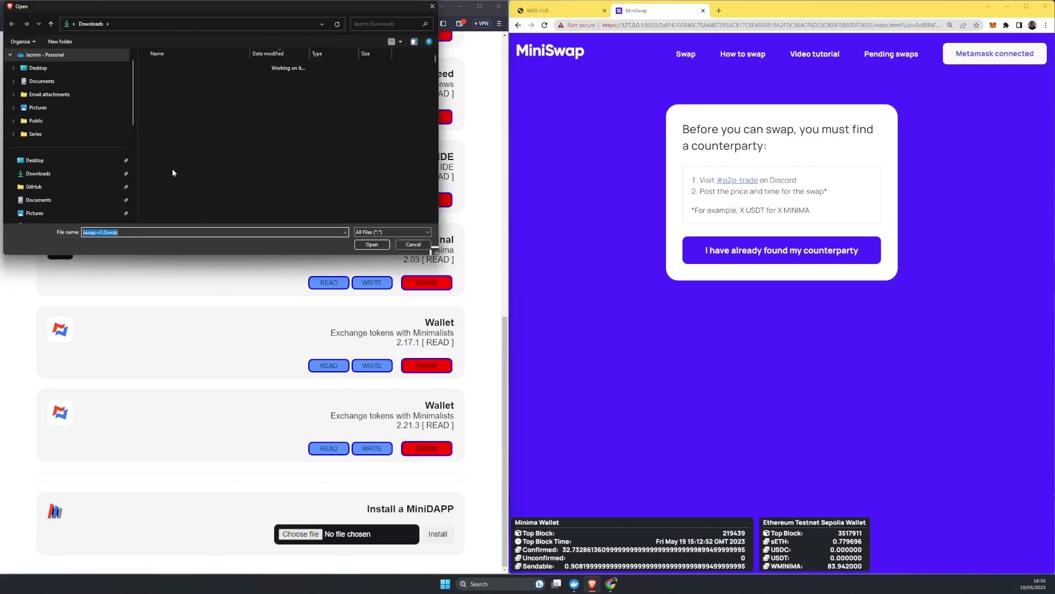
{"action": "left_click", "coordinate": [180, 79]}
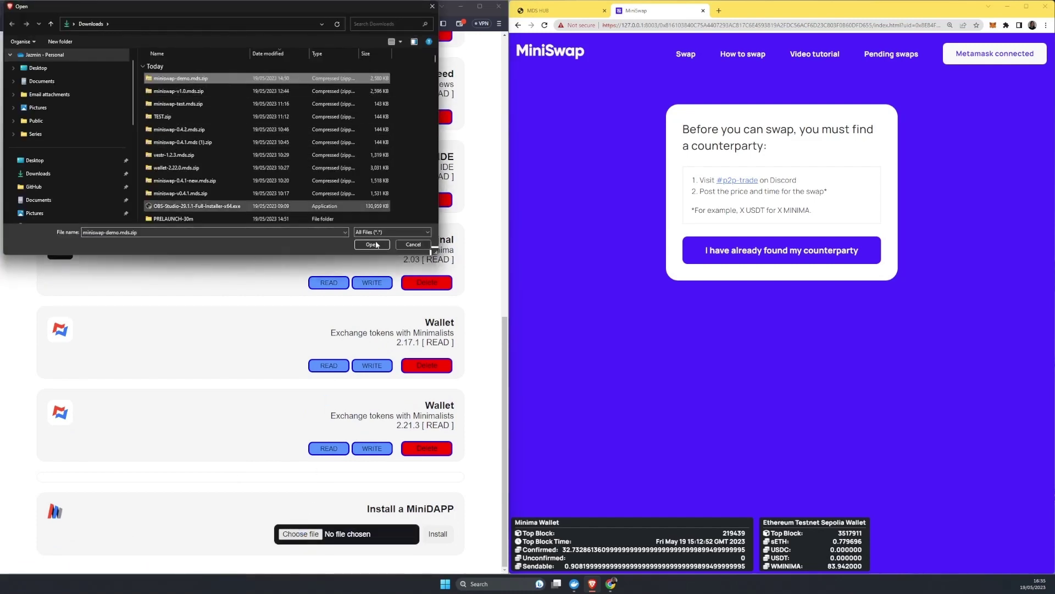
{"action": "left_click", "coordinate": [373, 245]}
{"action": "left_click", "coordinate": [438, 534]}
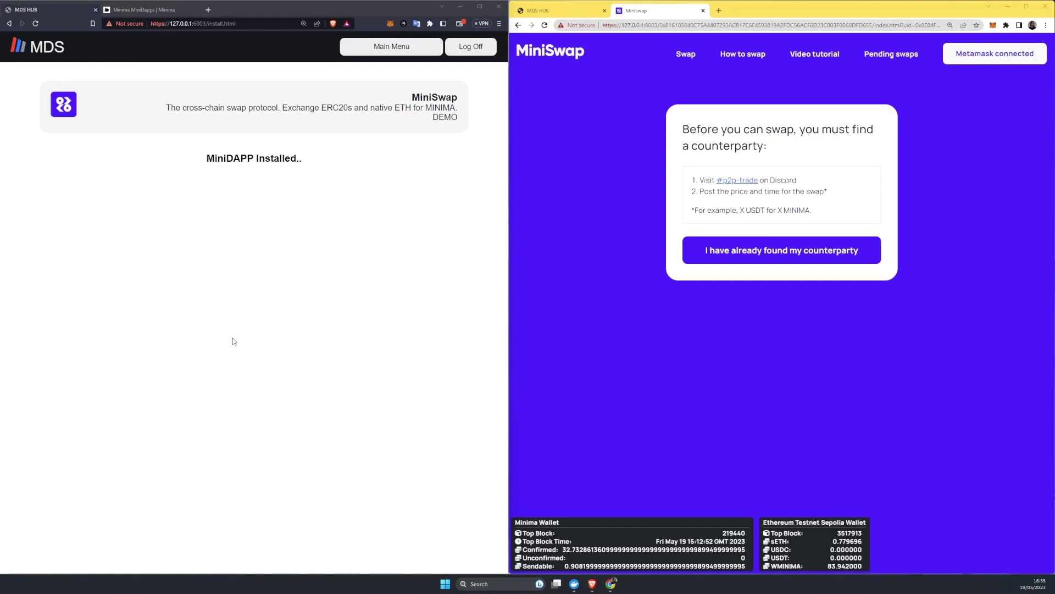
- Grant MiniSwap DEMO write permission from its card and confirm with OK
{"action": "left_click", "coordinate": [390, 46]}
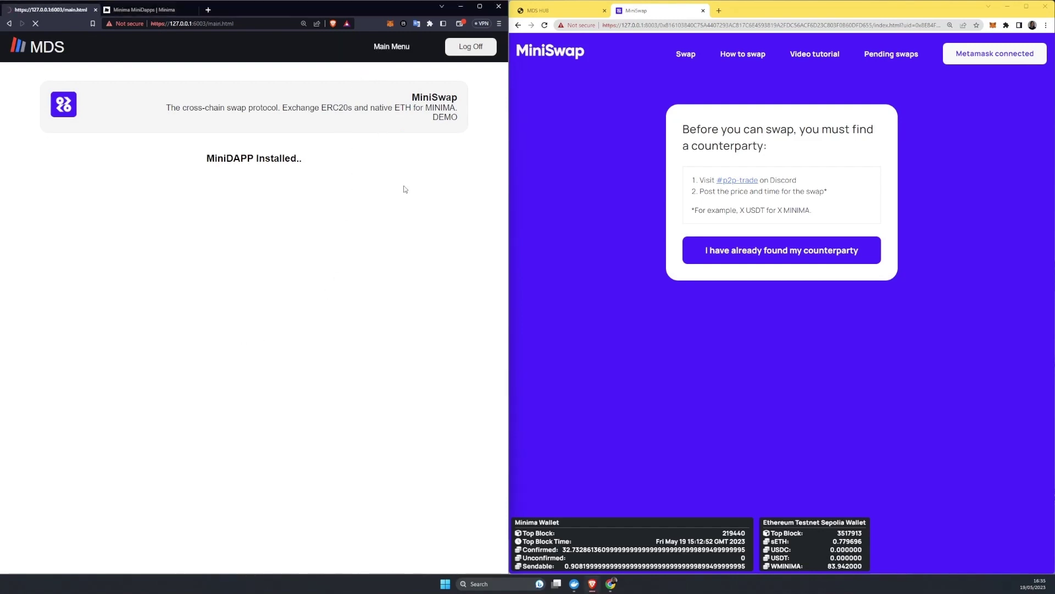
{"action": "scroll", "coordinate": [404, 322], "scroll_direction": "down", "scroll_amount": 5}
{"action": "scroll", "coordinate": [400, 330], "scroll_direction": "down", "scroll_amount": 5}
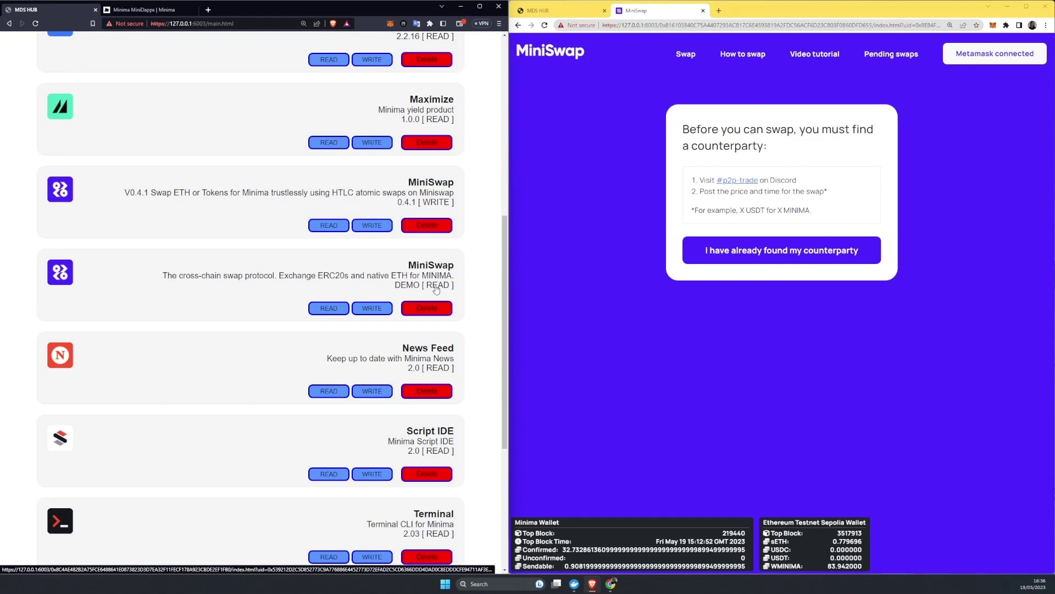
{"action": "left_click", "coordinate": [372, 308]}
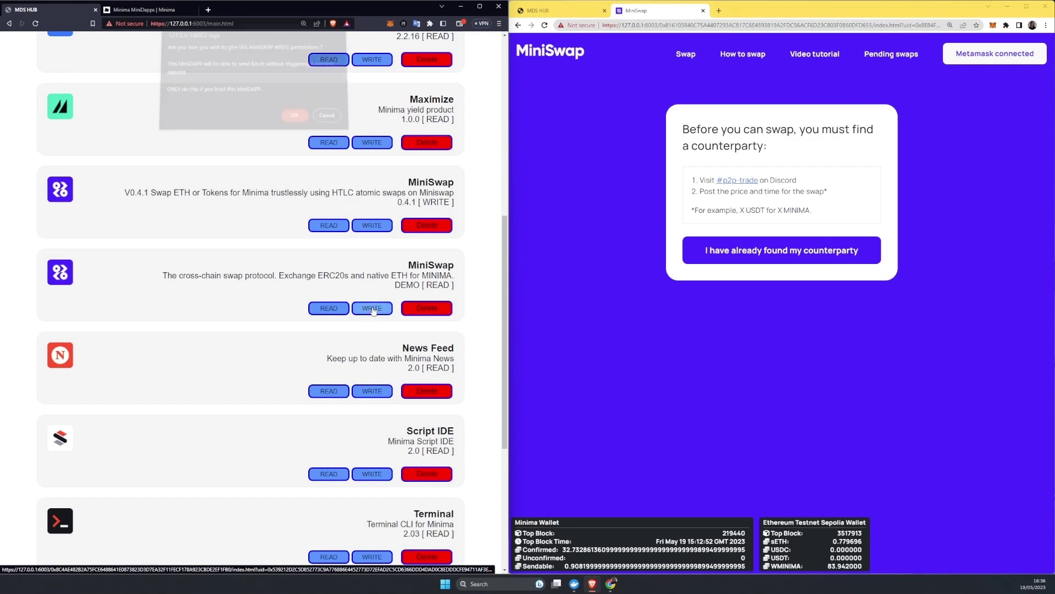
{"action": "left_click", "coordinate": [293, 118]}
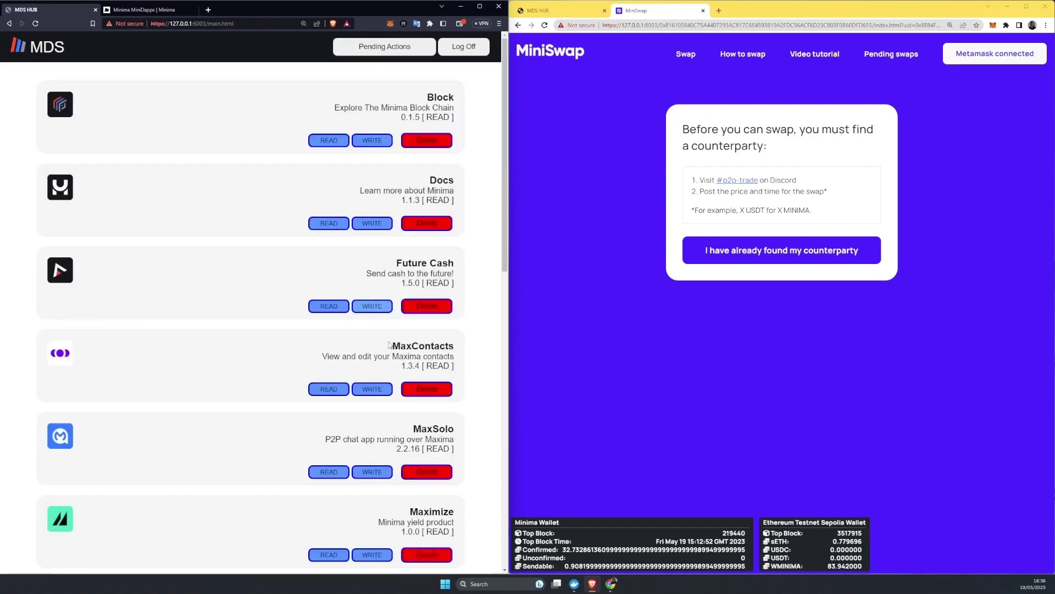
{"action": "scroll", "coordinate": [389, 343], "scroll_direction": "down", "scroll_amount": 4}
{"action": "scroll", "coordinate": [390, 343], "scroll_direction": "down", "scroll_amount": 4}
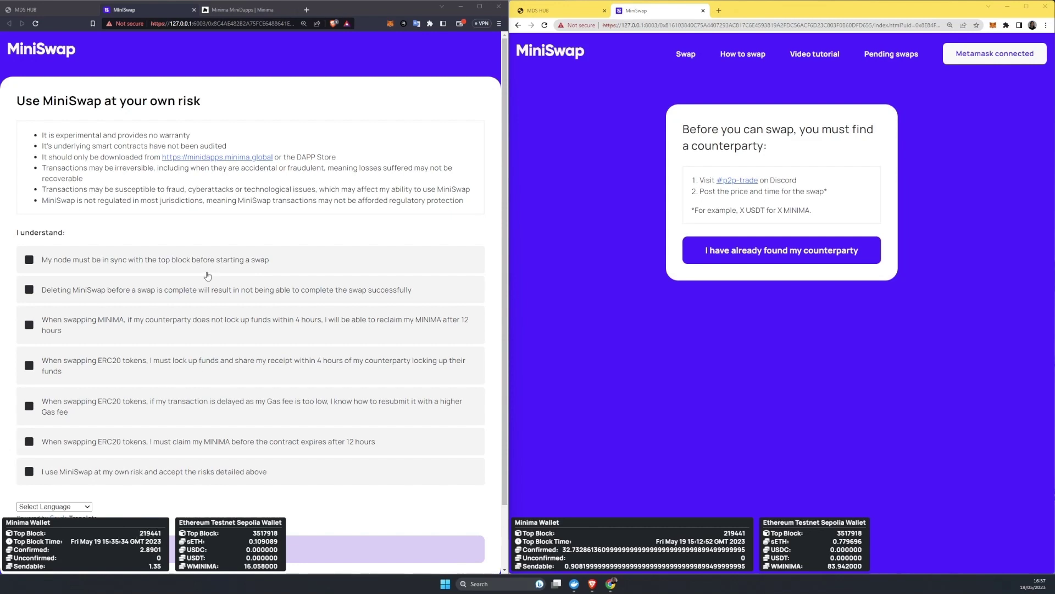
- Accept all six MiniSwap risk acknowledgements, including sync, 12-hour reclaim and 4-hour lock, then continue
{"action": "left_click", "coordinate": [213, 268]}
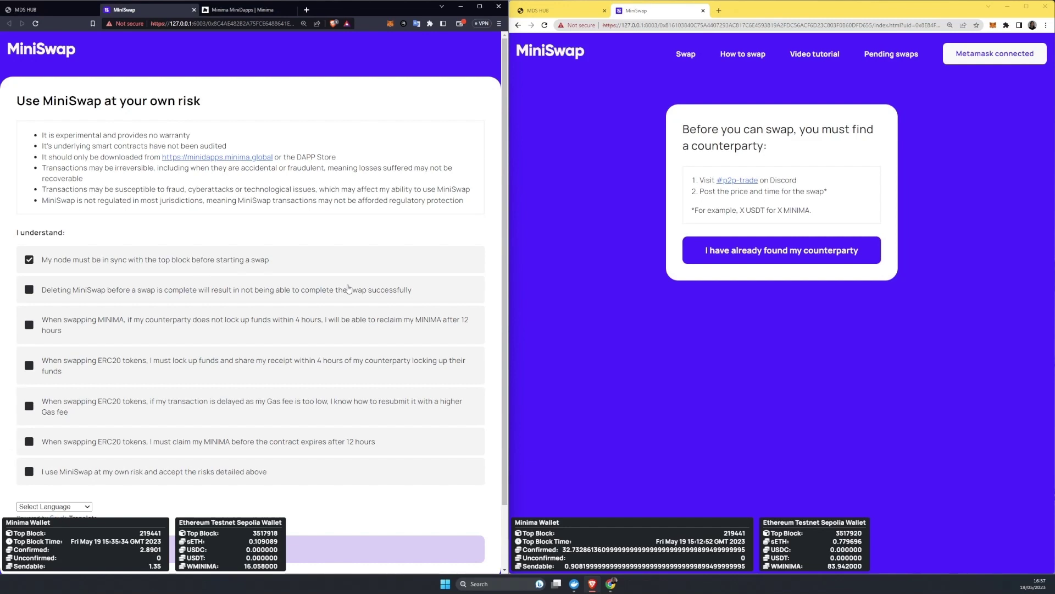
{"action": "left_click", "coordinate": [348, 289]}
{"action": "left_click", "coordinate": [423, 326]}
{"action": "left_click", "coordinate": [437, 366]}
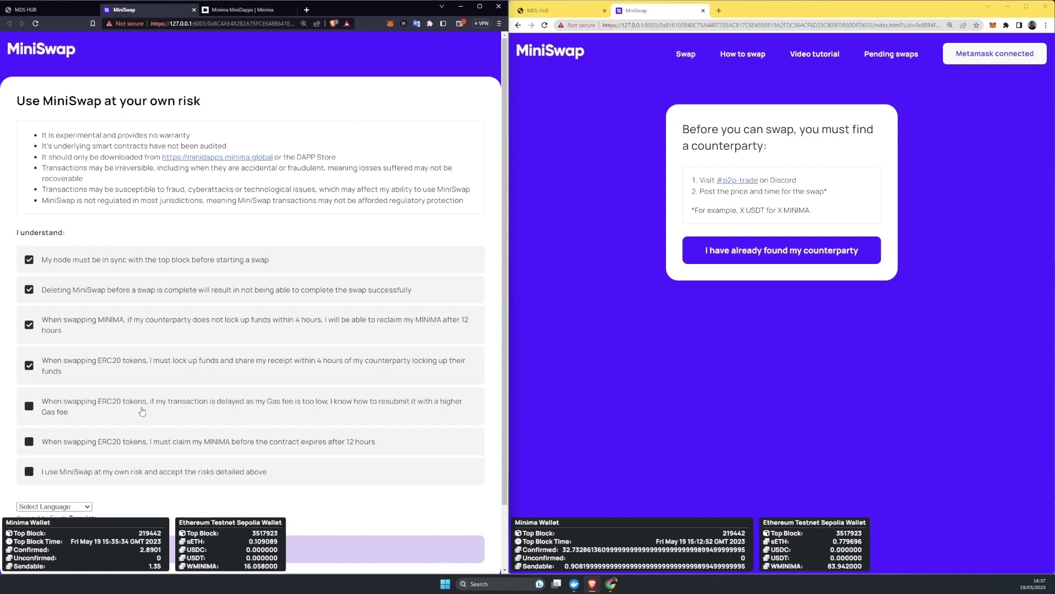
{"action": "left_click", "coordinate": [342, 445]}
{"action": "left_click", "coordinate": [353, 478]}
{"action": "left_click", "coordinate": [412, 556]}
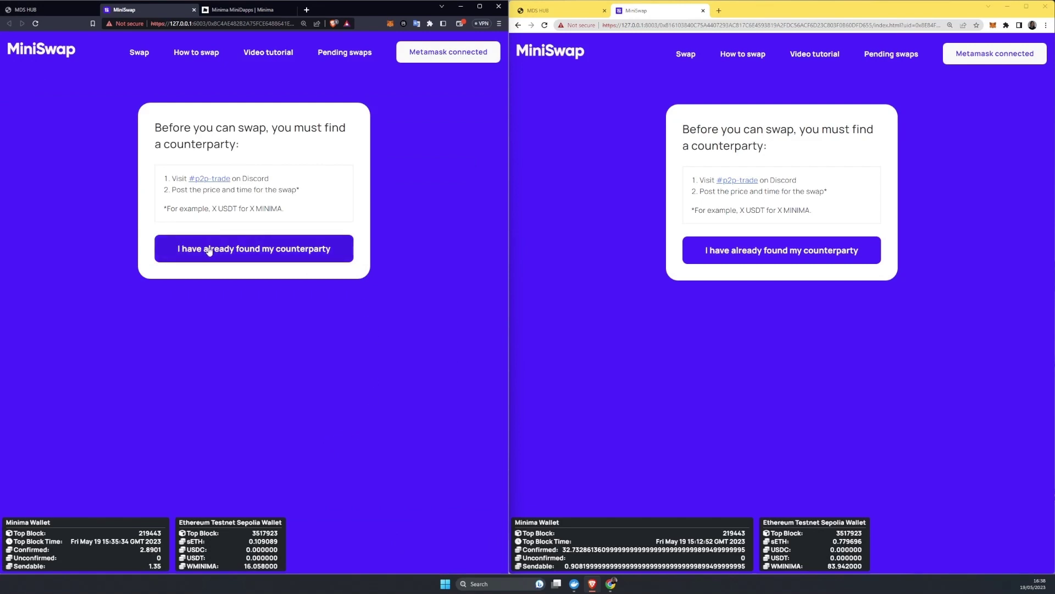
- Confirm counterparties on both nodes and set up a 0.008 MINIMA for 0.008 wMinima swap
{"action": "left_click", "coordinate": [270, 252]}
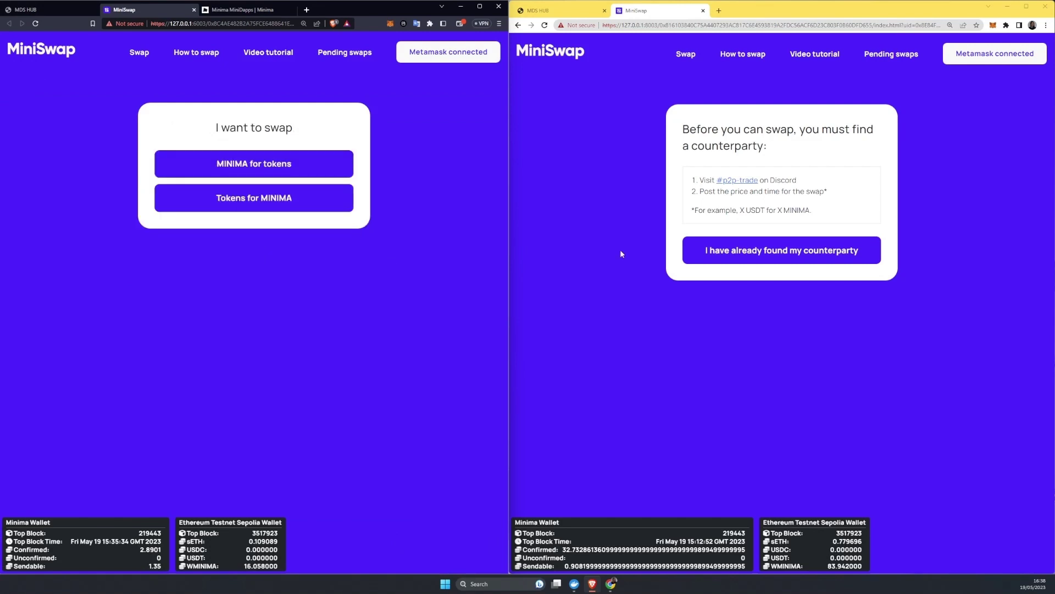
{"action": "left_click", "coordinate": [735, 252]}
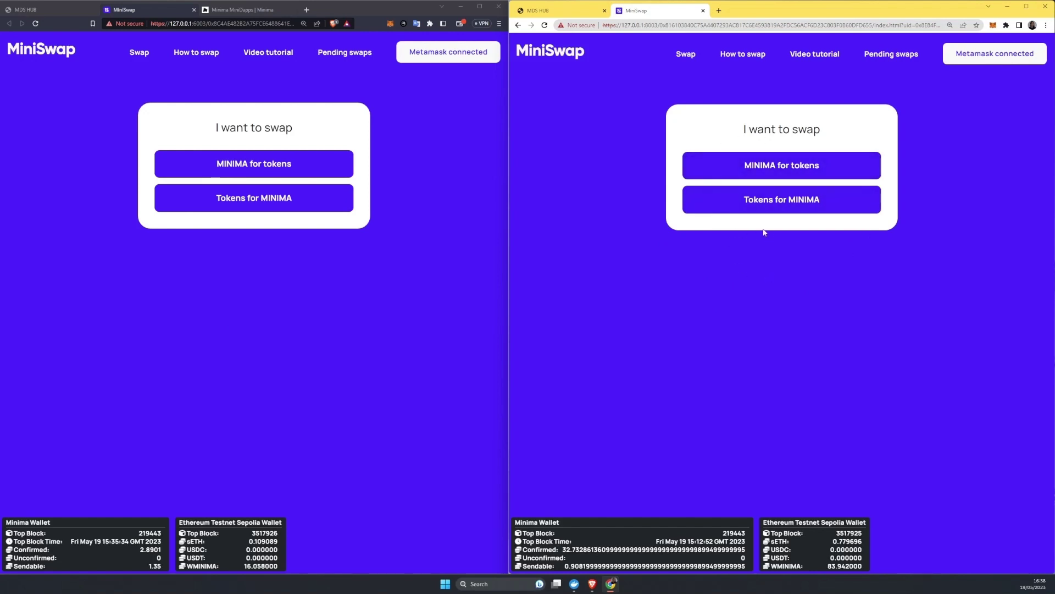
{"action": "left_click", "coordinate": [806, 167]}
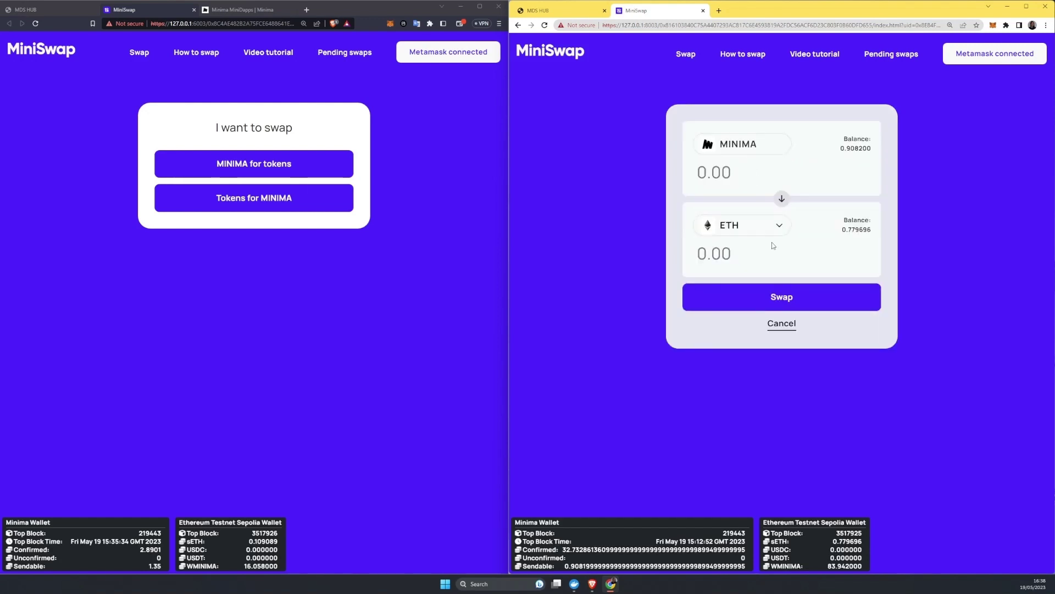
{"action": "left_click", "coordinate": [779, 224]}
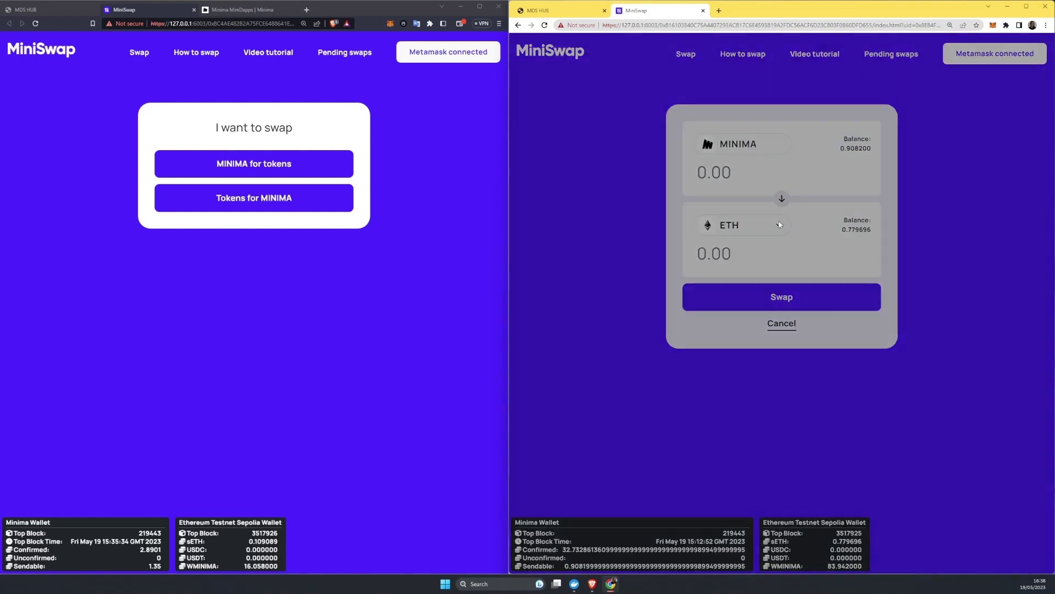
{"action": "left_click", "coordinate": [768, 184]}
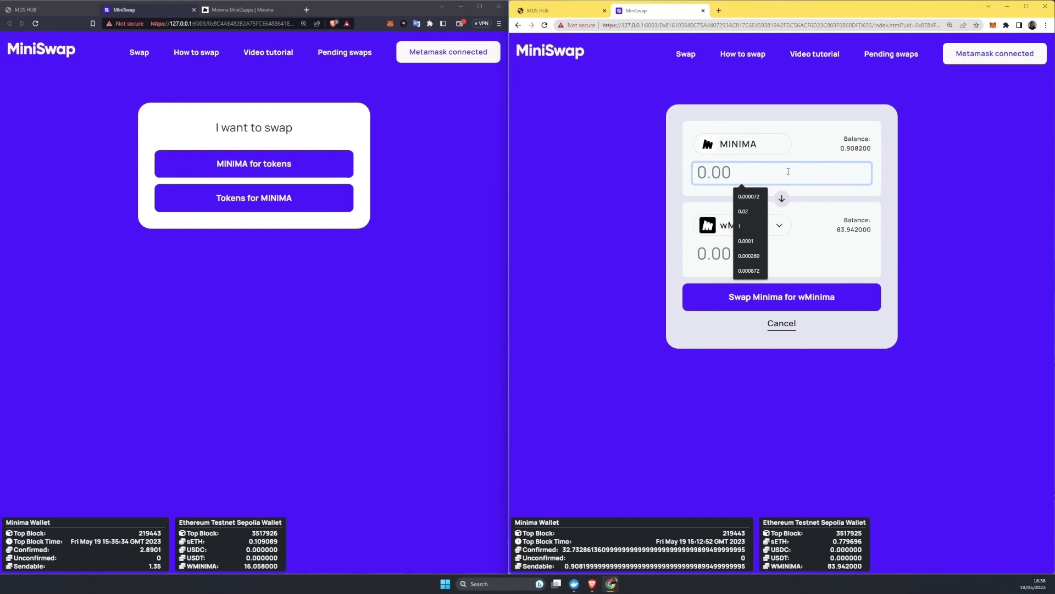
{"action": "type", "text": "0."}
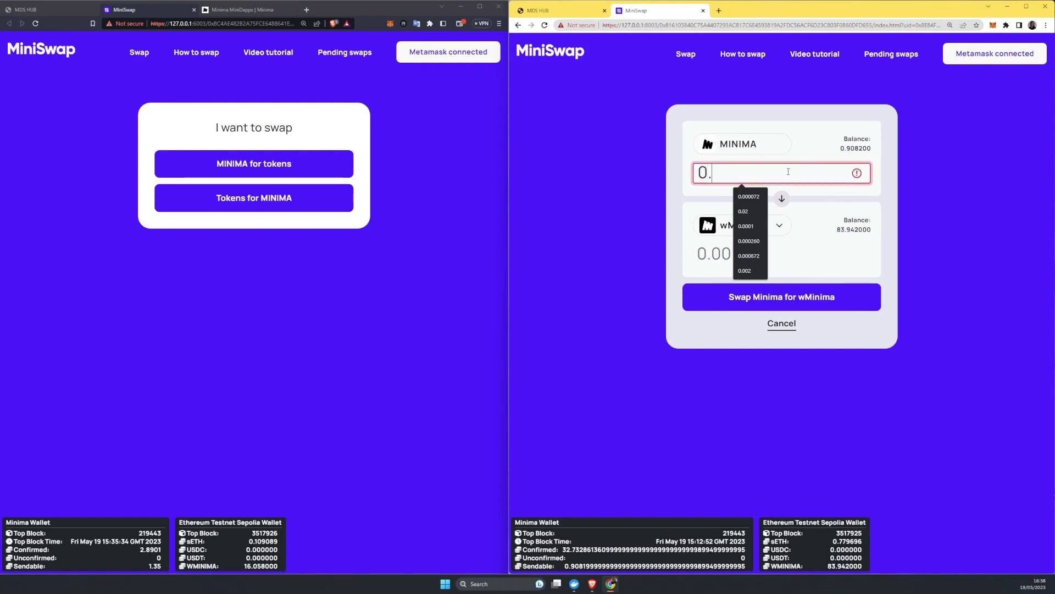
{"action": "type", "text": "0"}
{"action": "type", "text": "08"}
{"action": "left_click", "coordinate": [791, 254]}
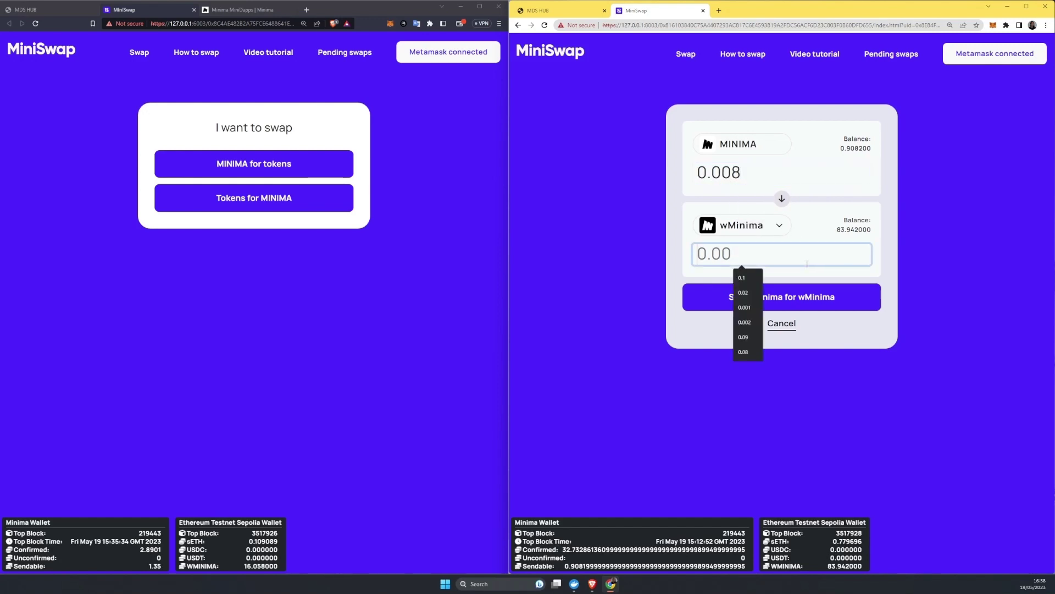
{"action": "type", "text": "0.00"}
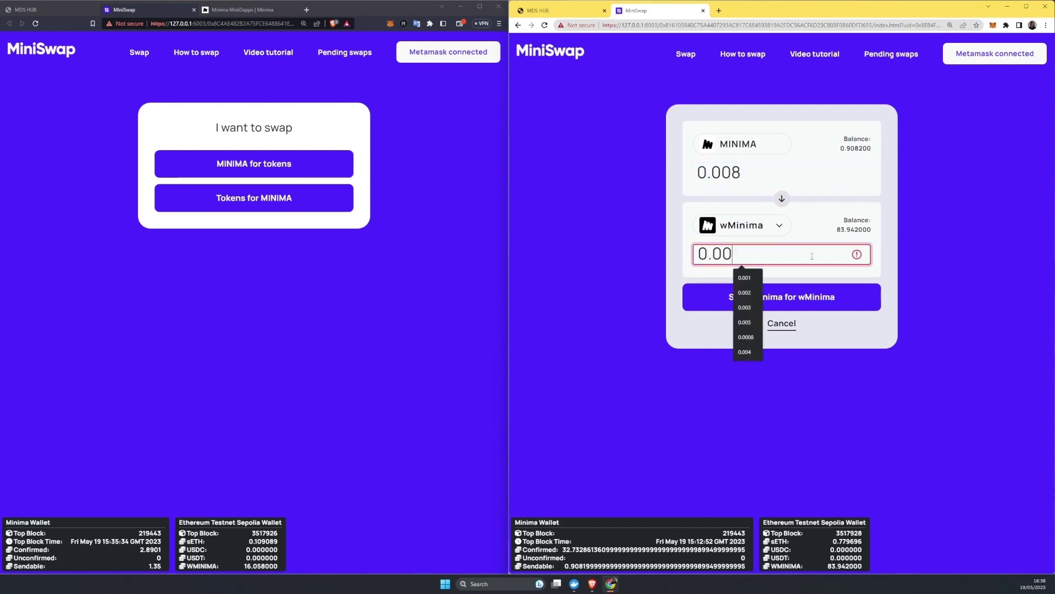
{"action": "type", "text": "8"}
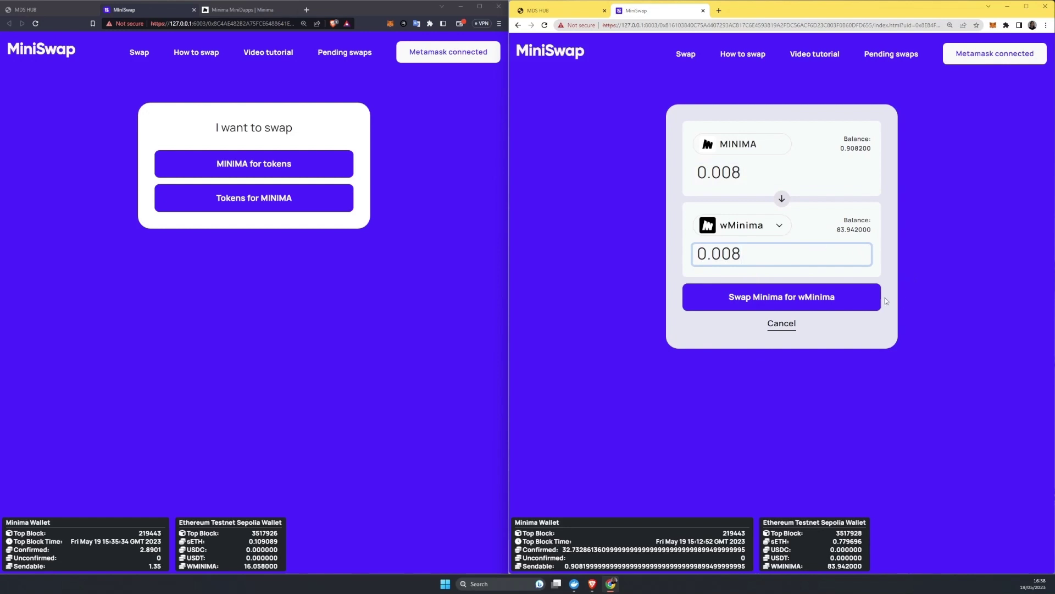
- Paste the left node's public key into the right node's counterparty key field
{"action": "left_click", "coordinate": [851, 300]}
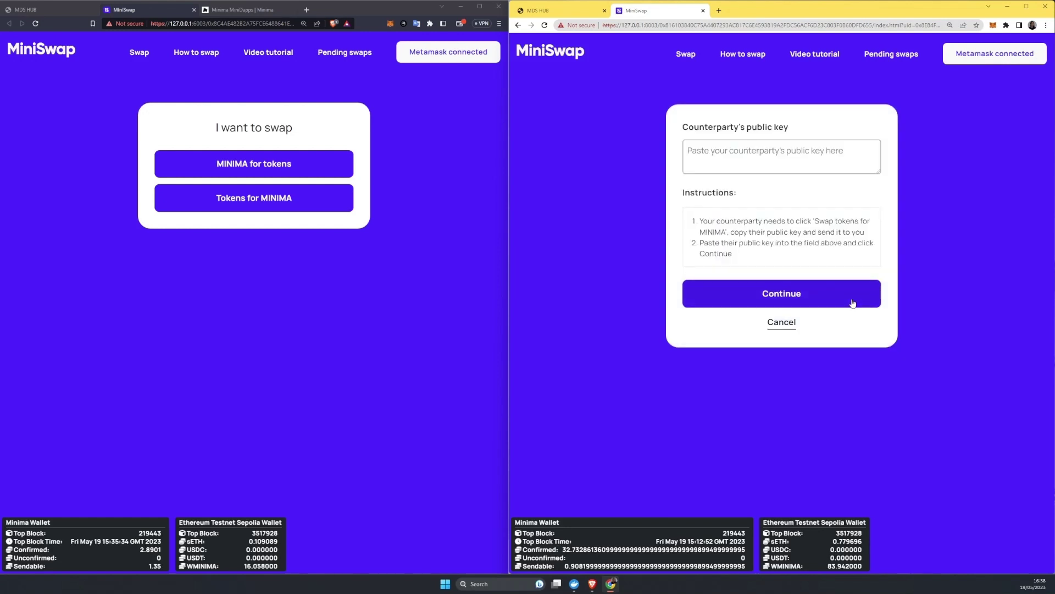
{"action": "left_click", "coordinate": [813, 150]}
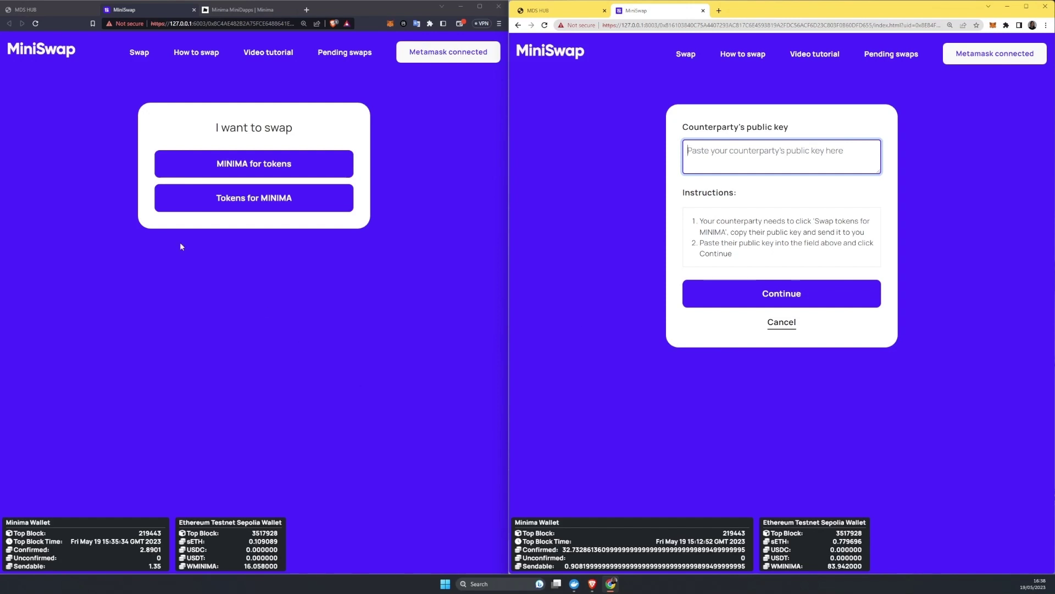
{"action": "left_click", "coordinate": [200, 203]}
{"action": "left_click", "coordinate": [254, 271]}
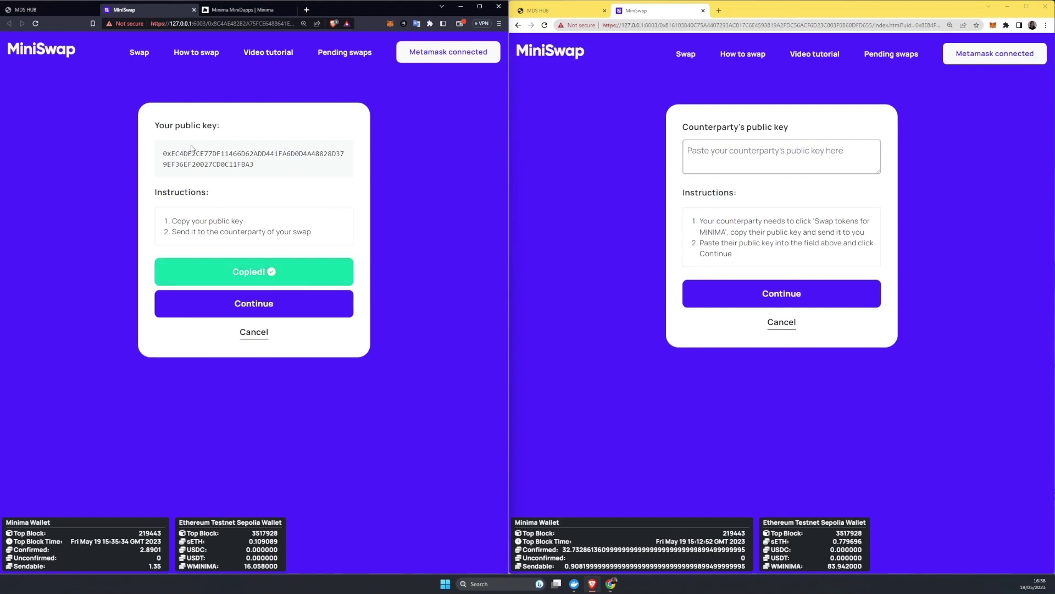
{"action": "left_click", "coordinate": [814, 151]}
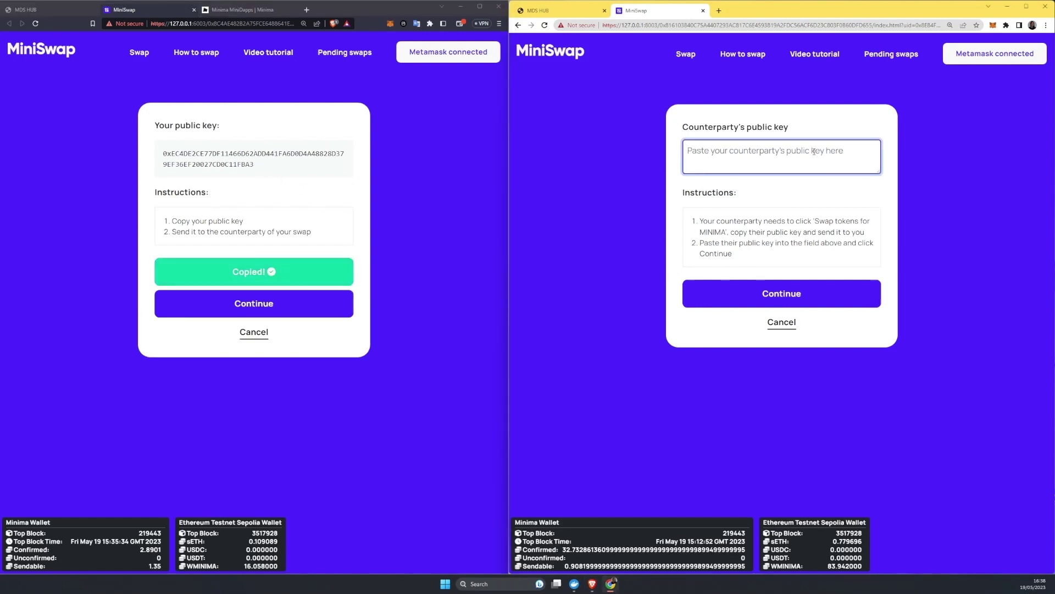
{"action": "key", "text": "ctrl+v"}
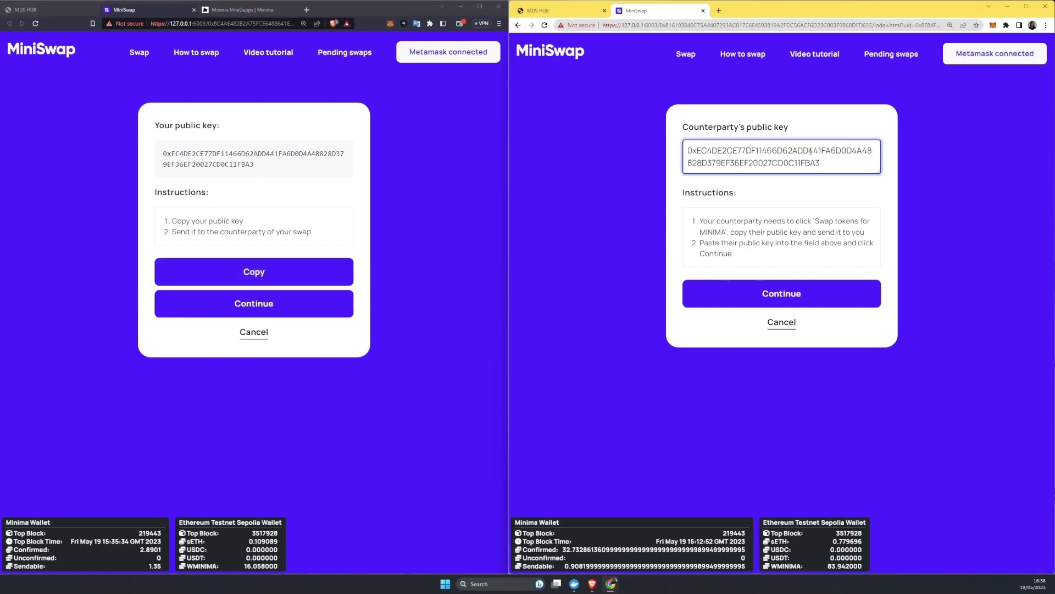
- Confirm the swap, lock the 0.008 MINIMA, and copy the lock receipt
{"action": "left_click", "coordinate": [823, 296]}
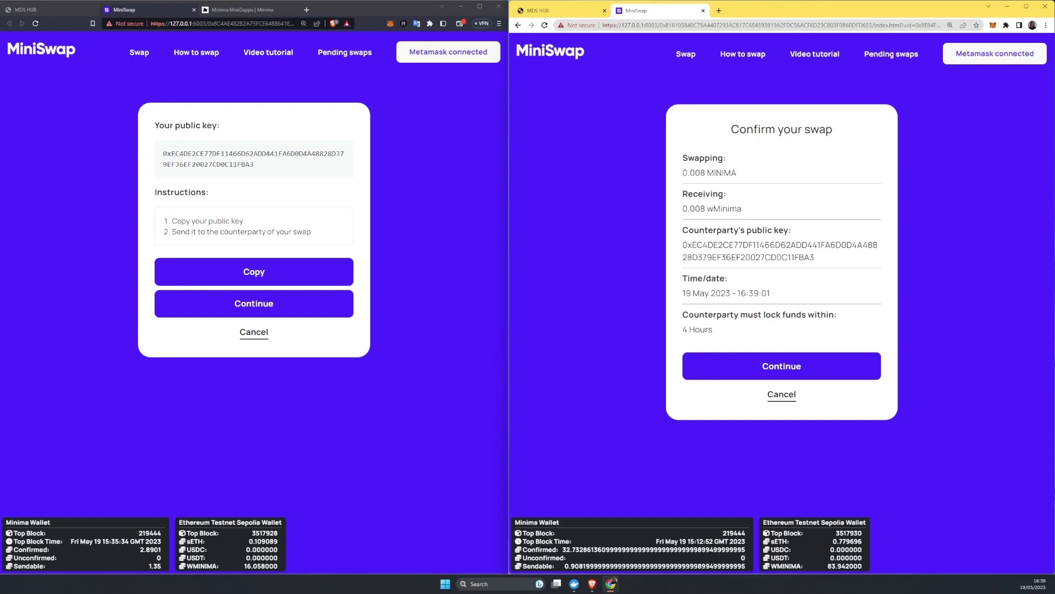
{"action": "left_click", "coordinate": [782, 365]}
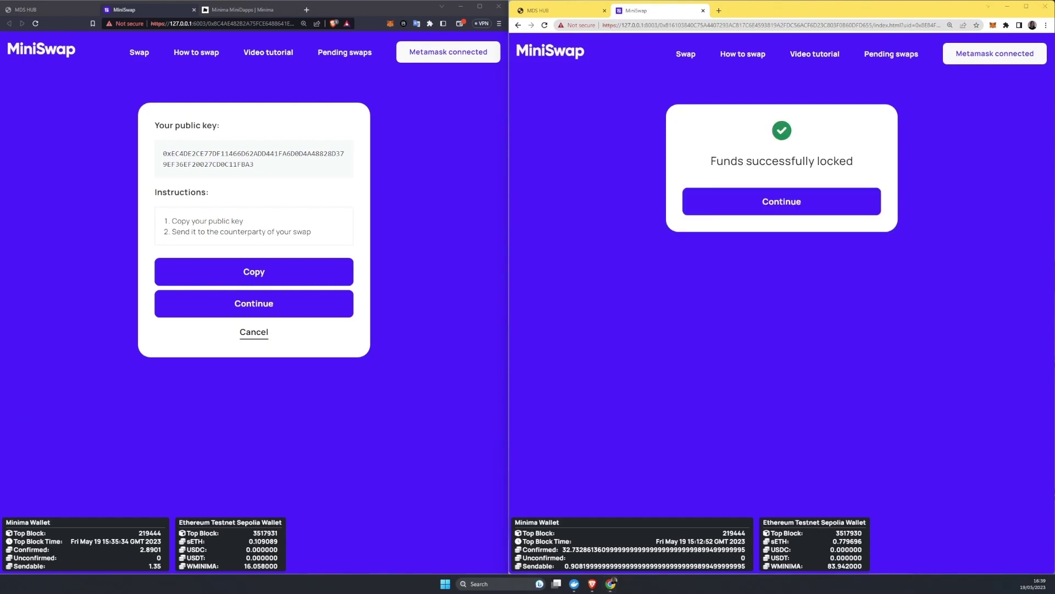
{"action": "left_click", "coordinate": [759, 204]}
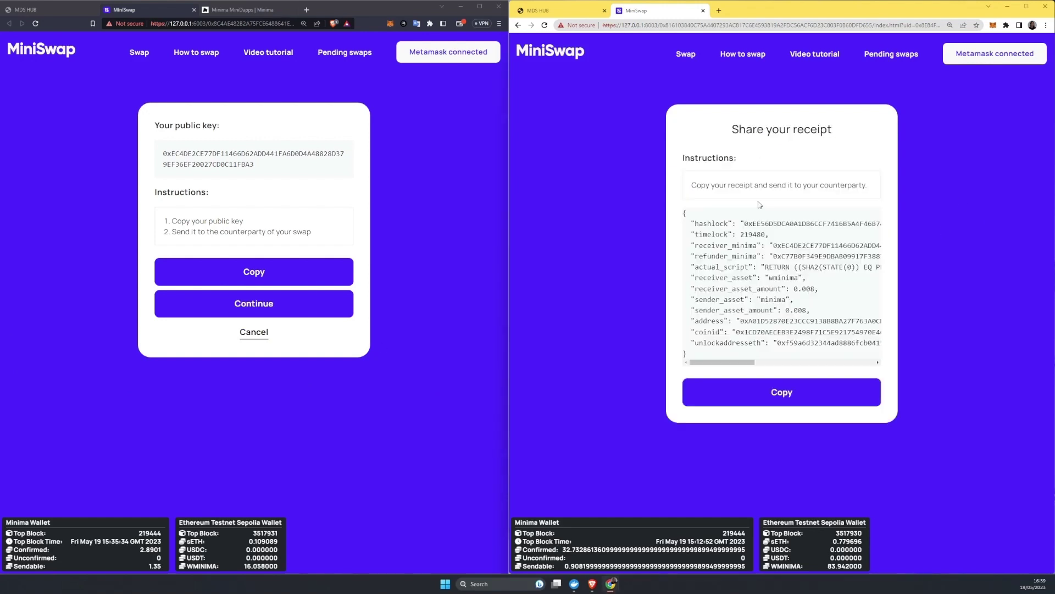
{"action": "left_click", "coordinate": [863, 394]}
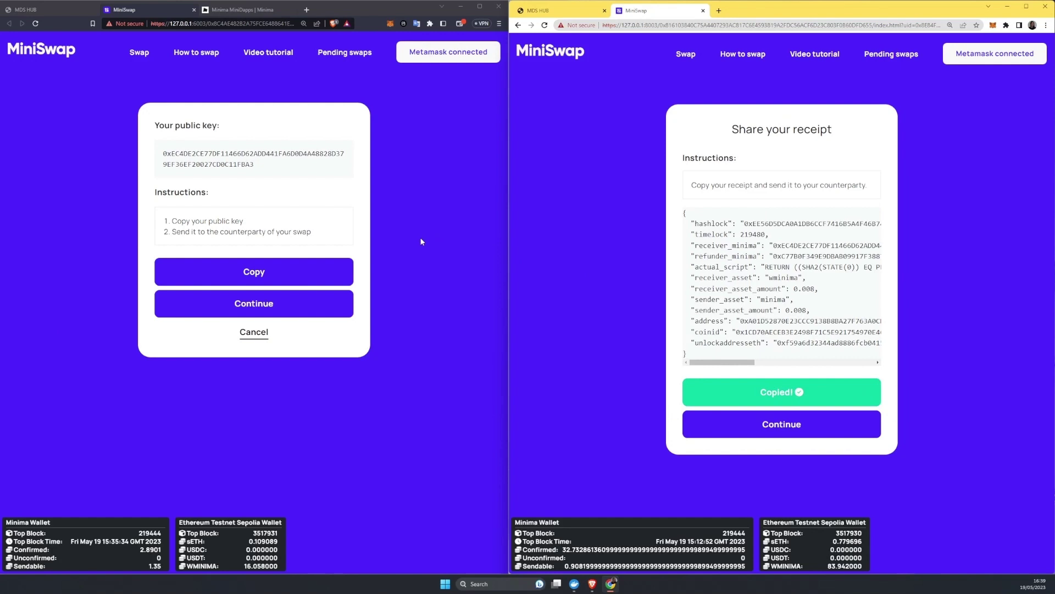
- Paste the right node's lock receipt into the left node's counterparty receipt box and submit it
{"action": "left_click", "coordinate": [305, 303]}
{"action": "left_click", "coordinate": [305, 239]}
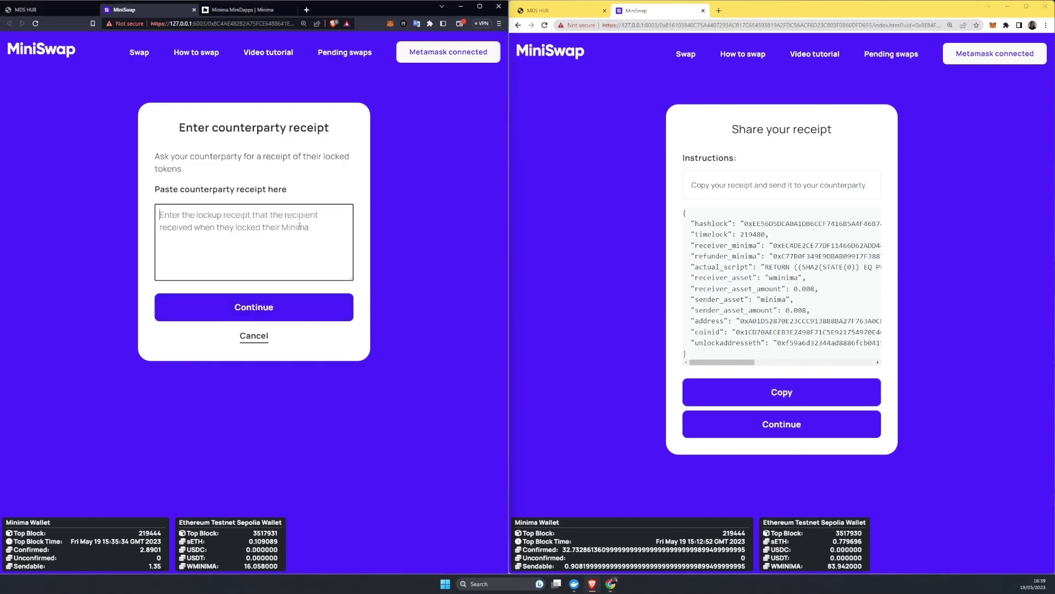
{"action": "key", "text": "ctrl+v"}
{"action": "left_click", "coordinate": [302, 307]}
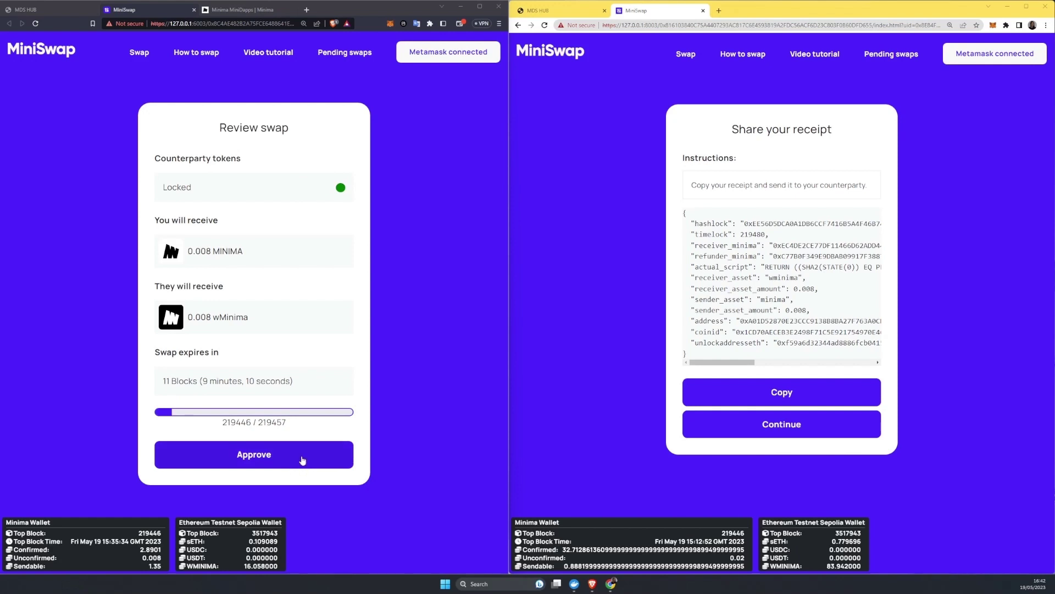
- Approve the swap review and set MetaMask's wMIN spending cap to the full balance
{"action": "left_click", "coordinate": [273, 457]}
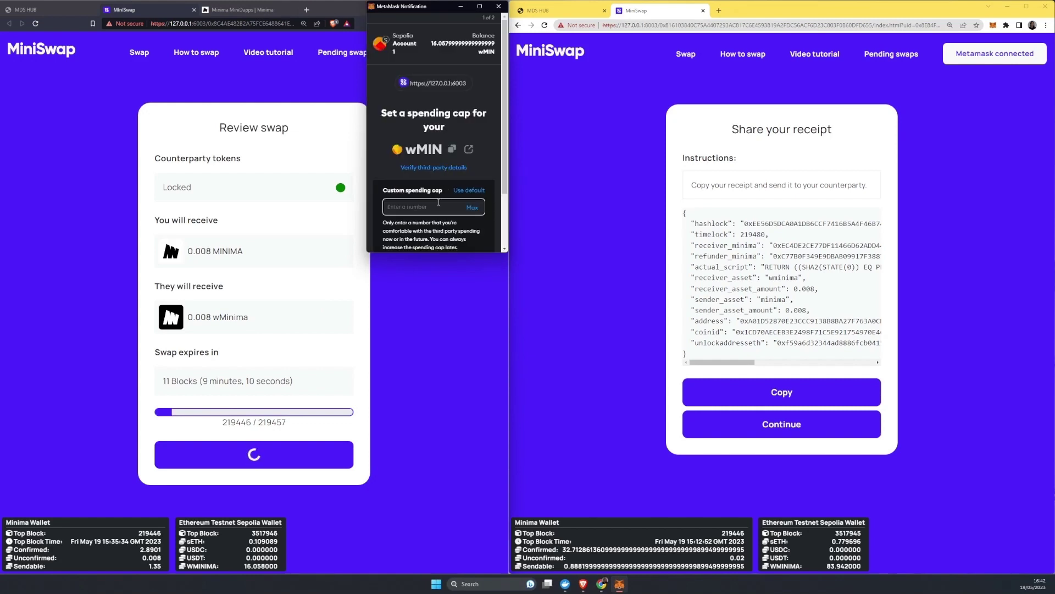
{"action": "scroll", "coordinate": [445, 180], "scroll_direction": "down", "scroll_amount": 2}
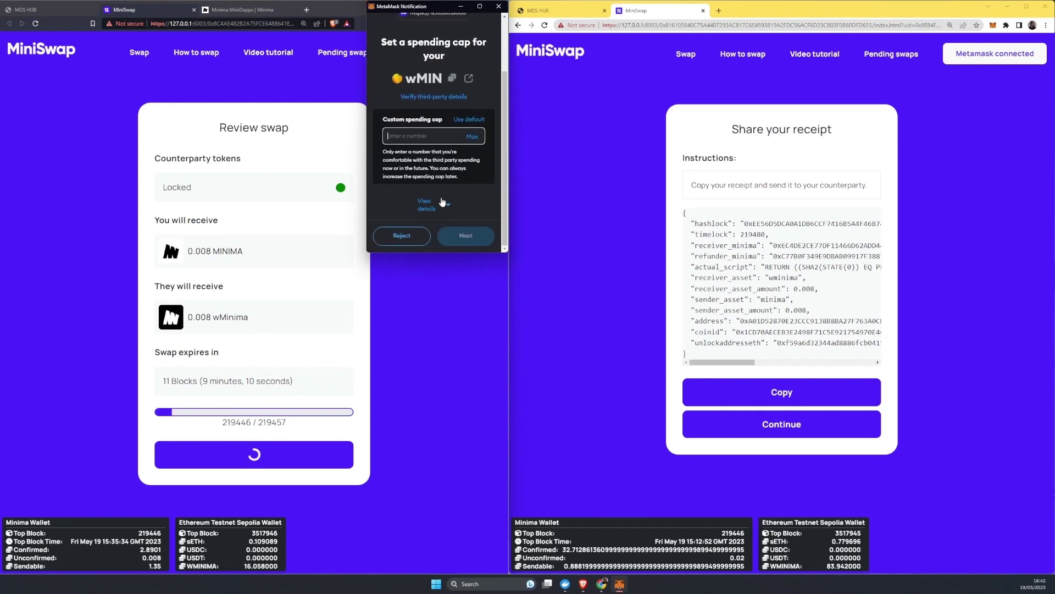
{"action": "left_click", "coordinate": [472, 136]}
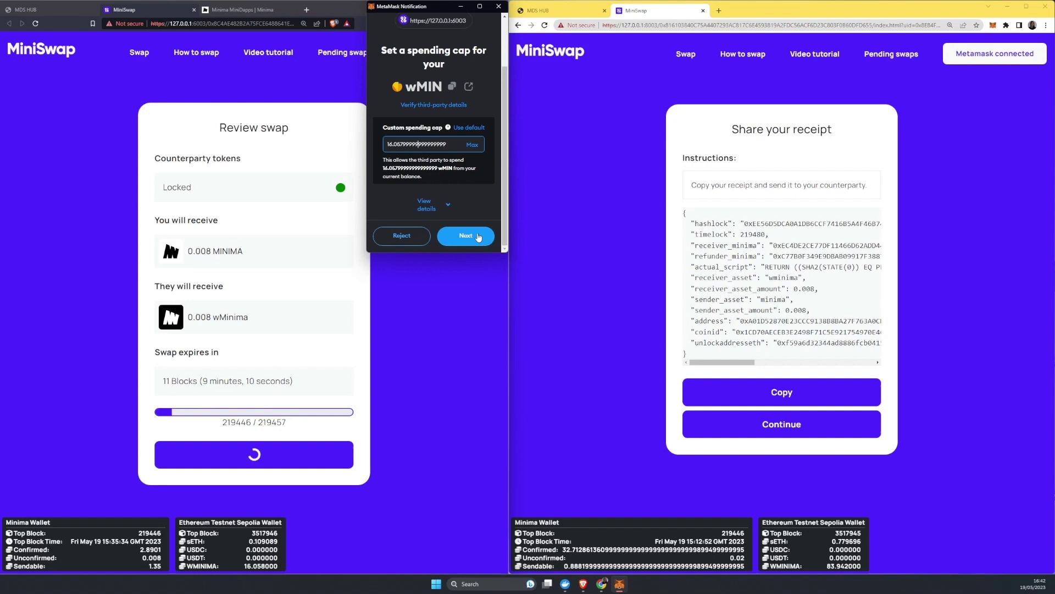
{"action": "left_click", "coordinate": [478, 237]}
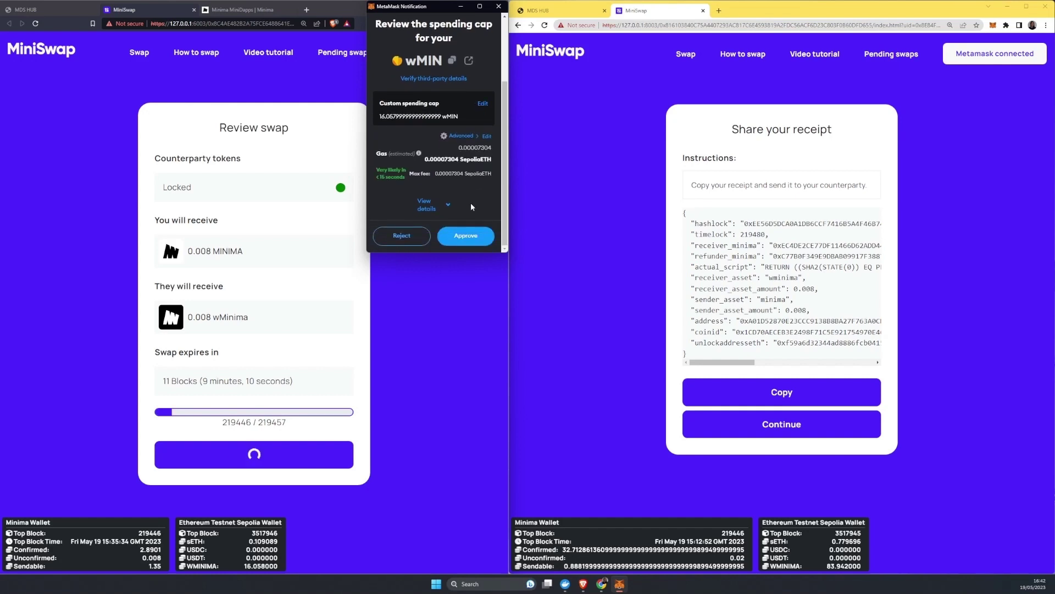
{"action": "left_click", "coordinate": [466, 236]}
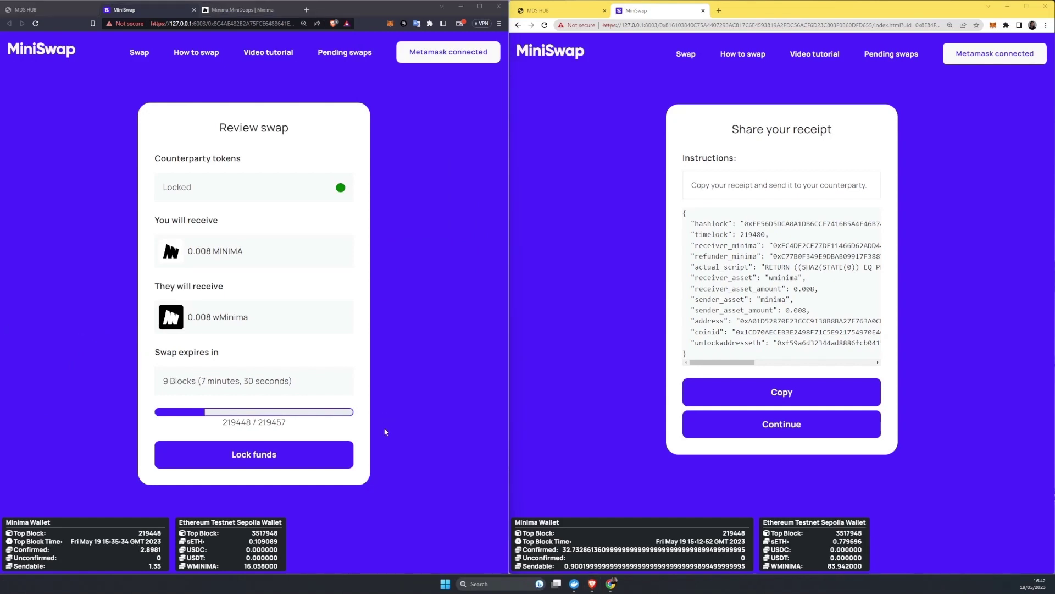
- Lock the 0.008 wMinima on the left node and confirm the transaction in MetaMask
{"action": "left_click", "coordinate": [273, 455]}
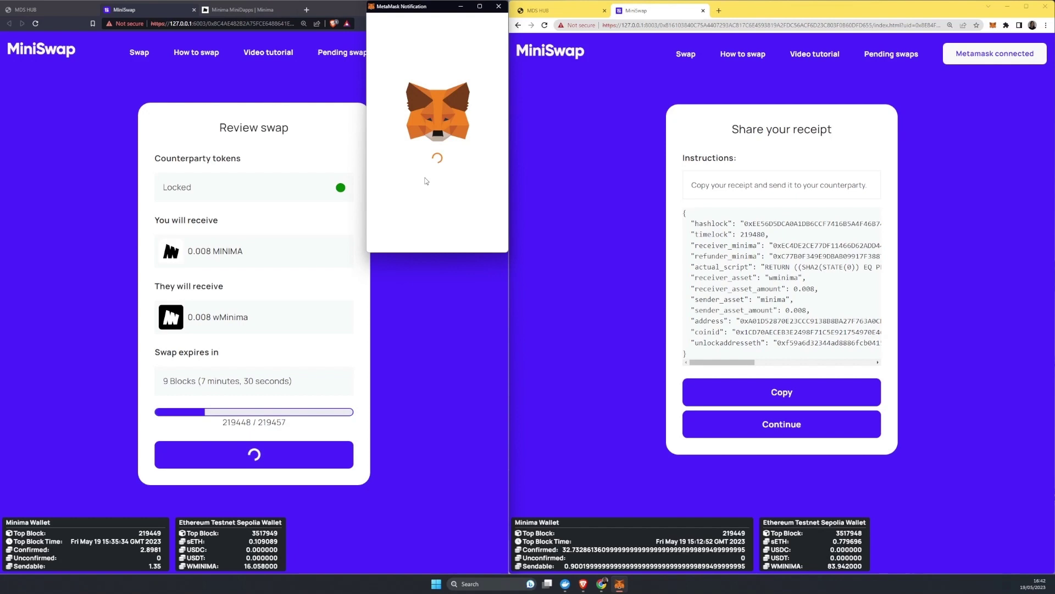
{"action": "left_click", "coordinate": [461, 245]}
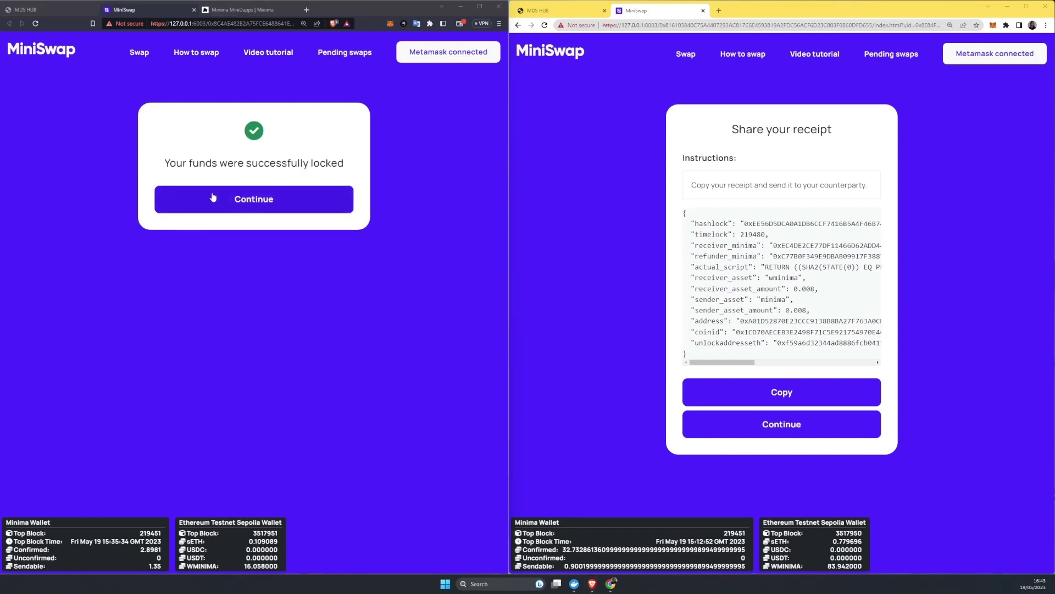
- Paste the left node's wMinima receipt on the right node, claim the wMinima, and confirm in MetaMask
{"action": "left_click", "coordinate": [285, 207]}
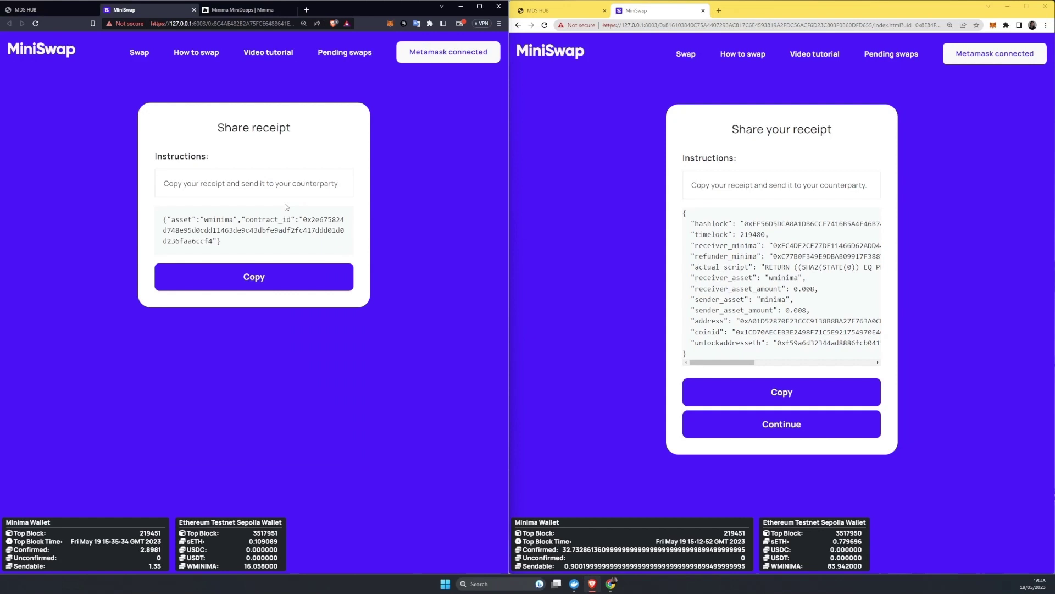
{"action": "left_click", "coordinate": [281, 282]}
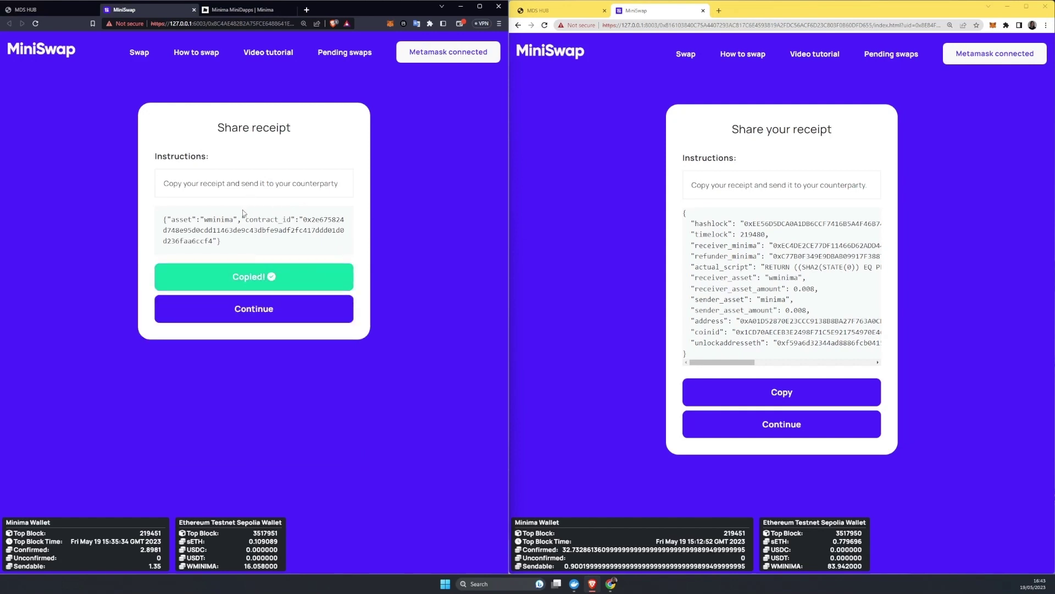
{"action": "left_click", "coordinate": [831, 436]}
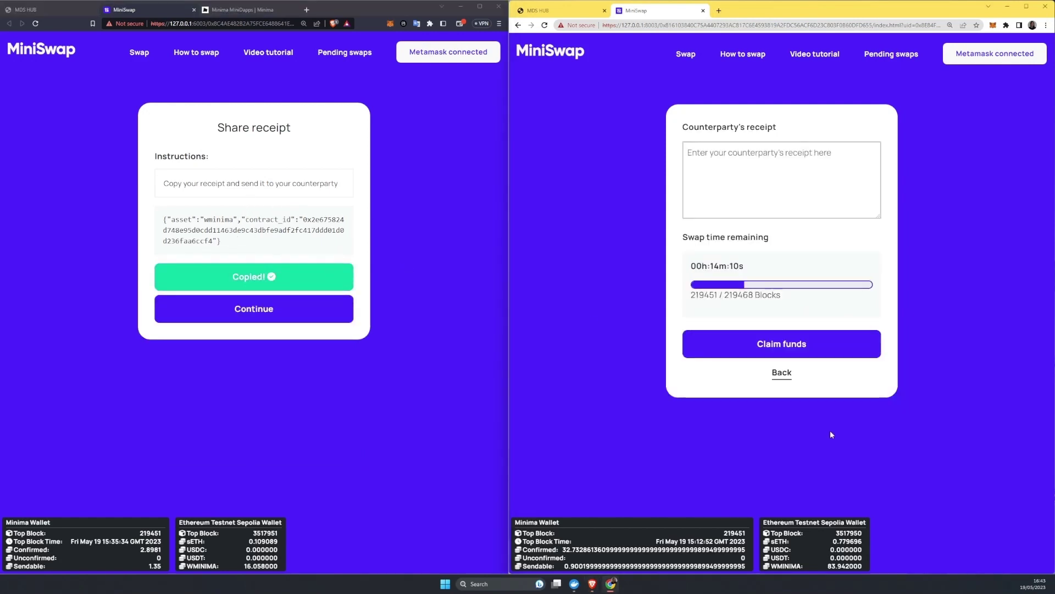
{"action": "left_click", "coordinate": [776, 175]}
{"action": "key", "text": "ctrl+v"}
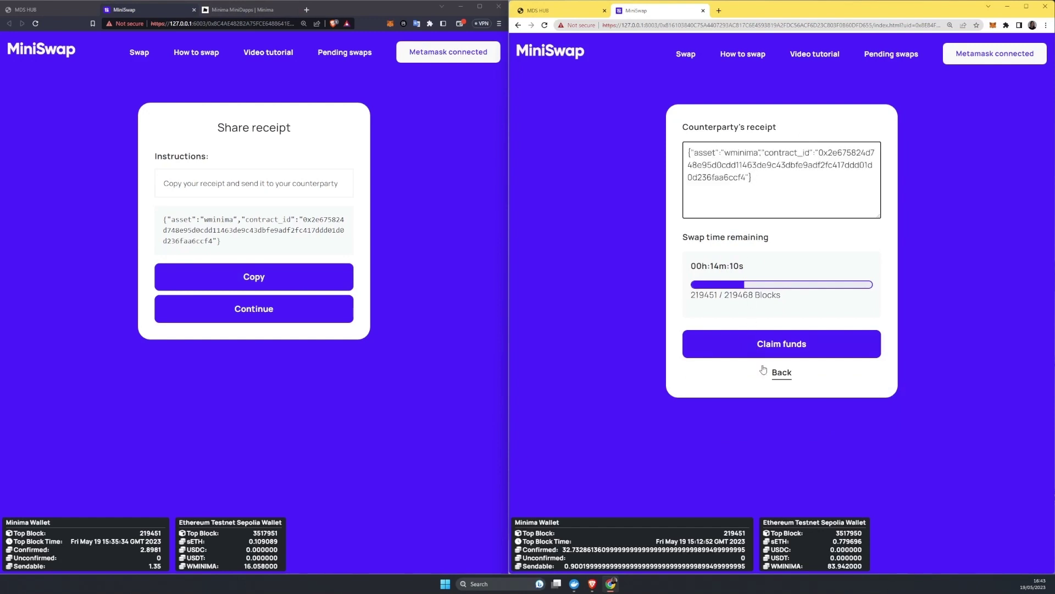
{"action": "left_click", "coordinate": [790, 345]}
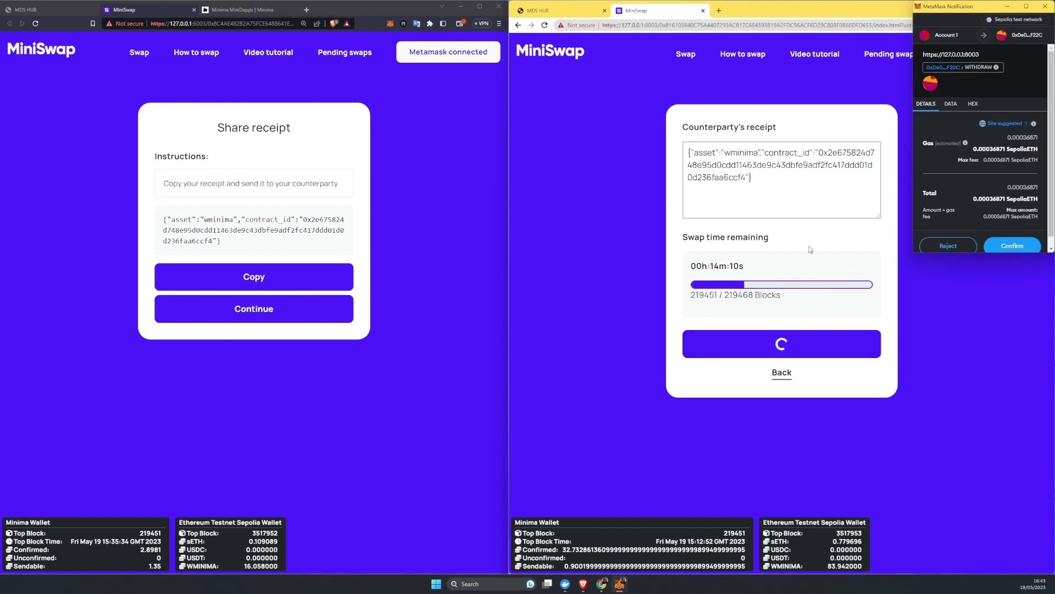
{"action": "scroll", "coordinate": [1014, 164], "scroll_direction": "down", "scroll_amount": 1}
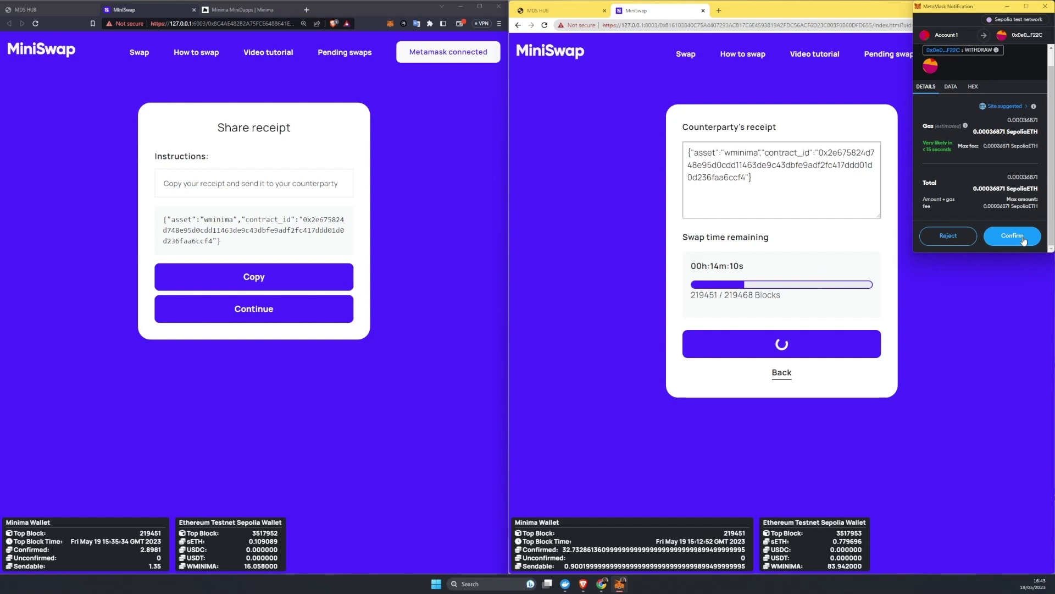
{"action": "left_click", "coordinate": [1016, 236]}
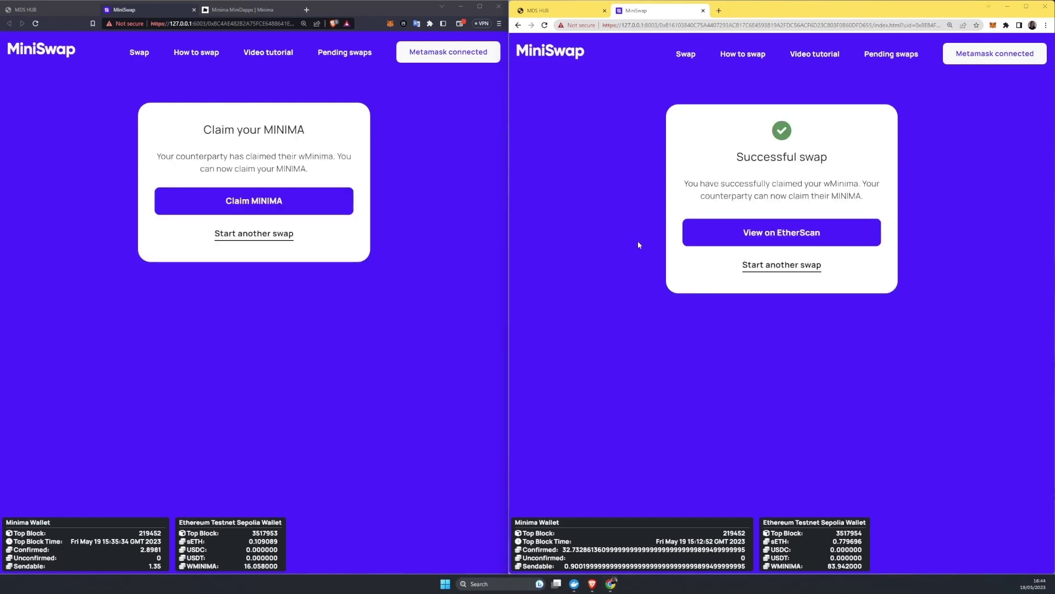
- Check the claim transaction details on Etherscan and return to the successful swap page
{"action": "left_click", "coordinate": [741, 236]}
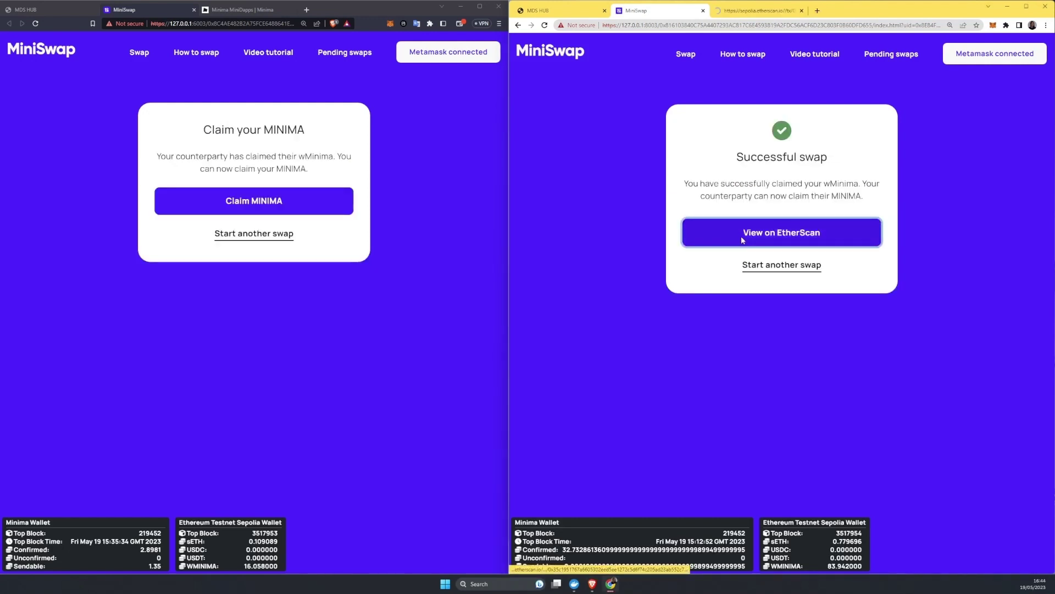
{"action": "left_click", "coordinate": [755, 10]}
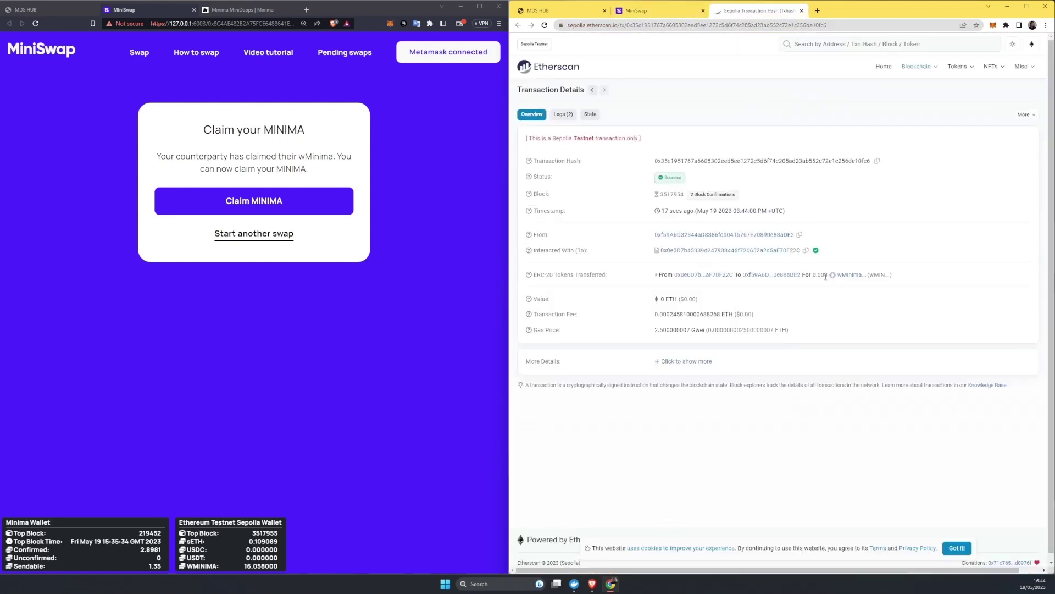
{"action": "left_click", "coordinate": [650, 11]}
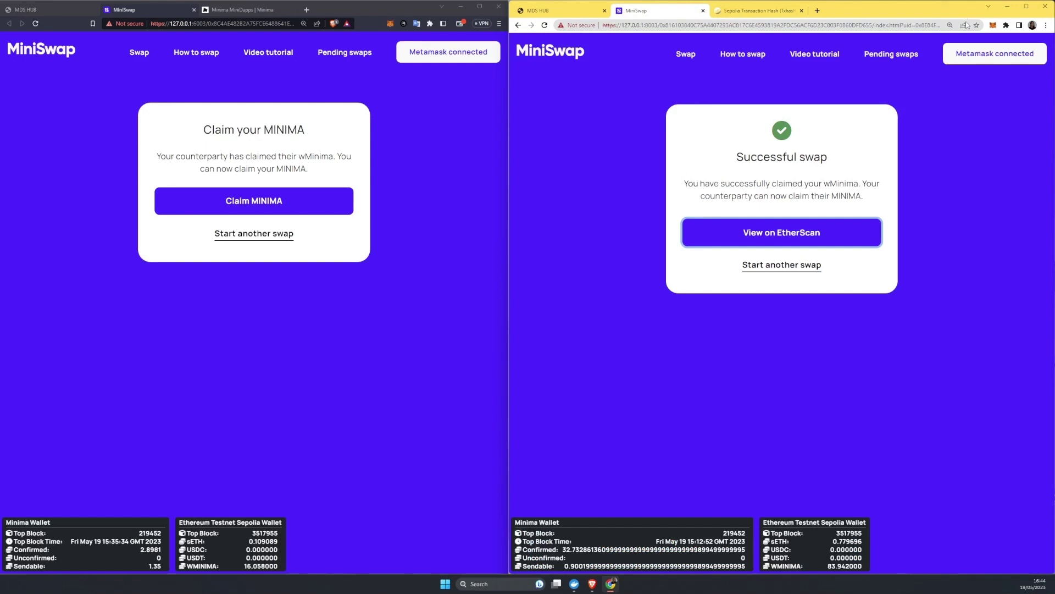
- View MetaMask's Withdraw transaction on the block explorer, then return to MiniSwap
{"action": "left_click", "coordinate": [992, 26]}
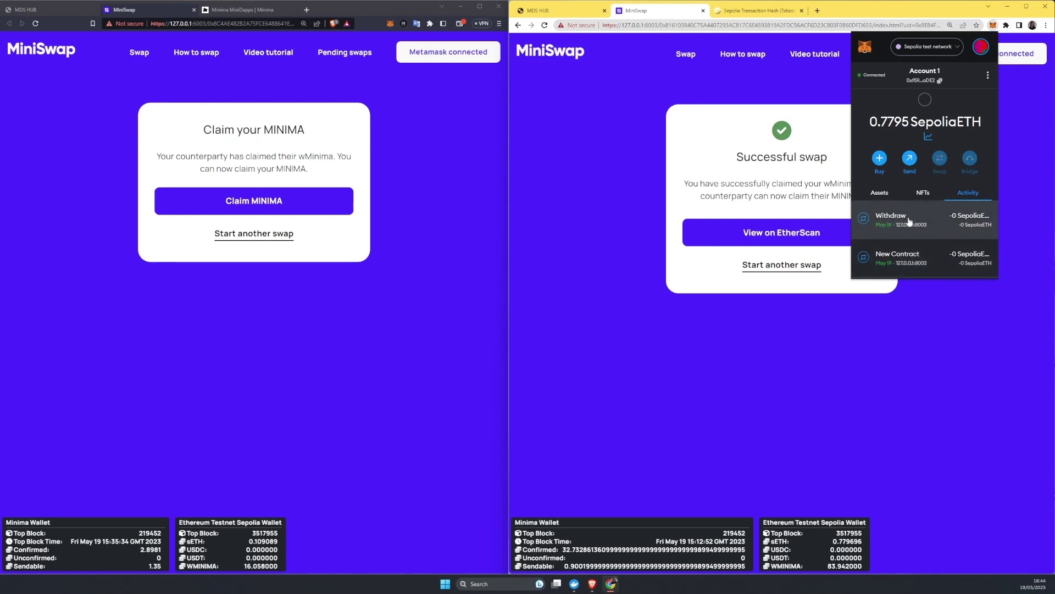
{"action": "left_click", "coordinate": [951, 215]}
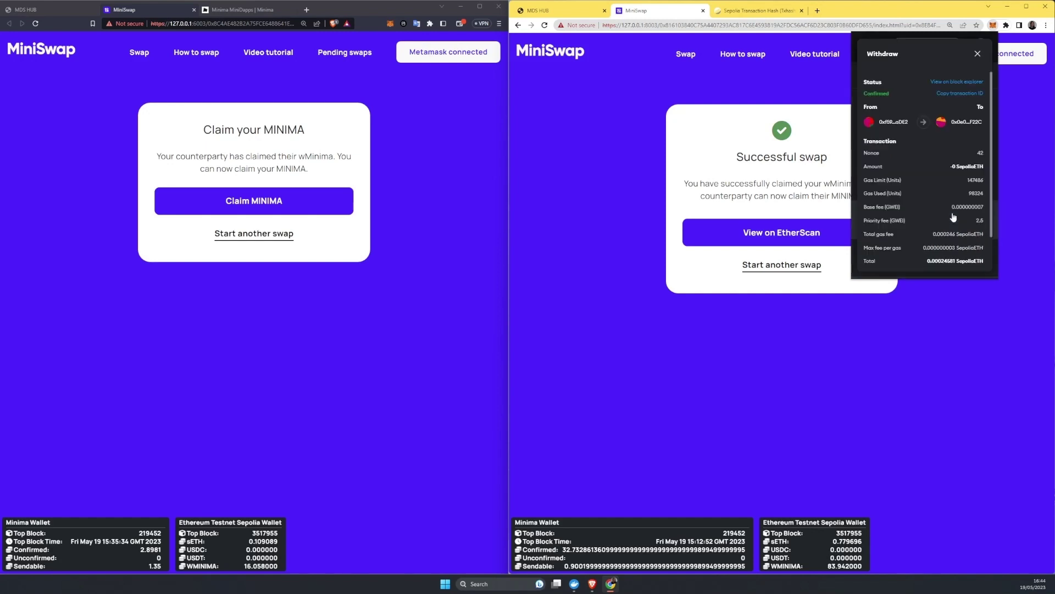
{"action": "left_click", "coordinate": [957, 85]}
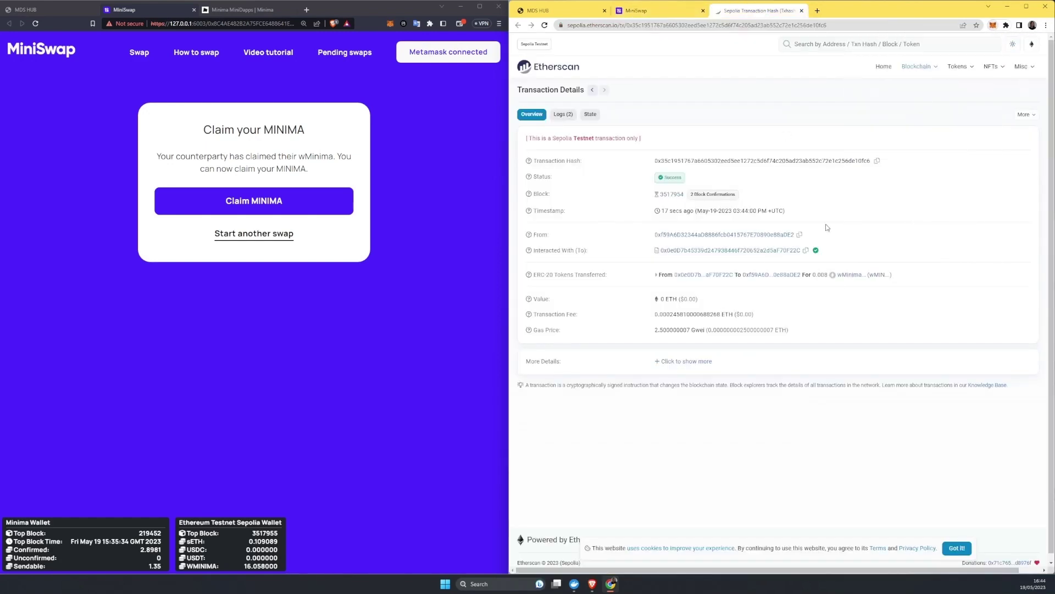
{"action": "left_click", "coordinate": [660, 9]}
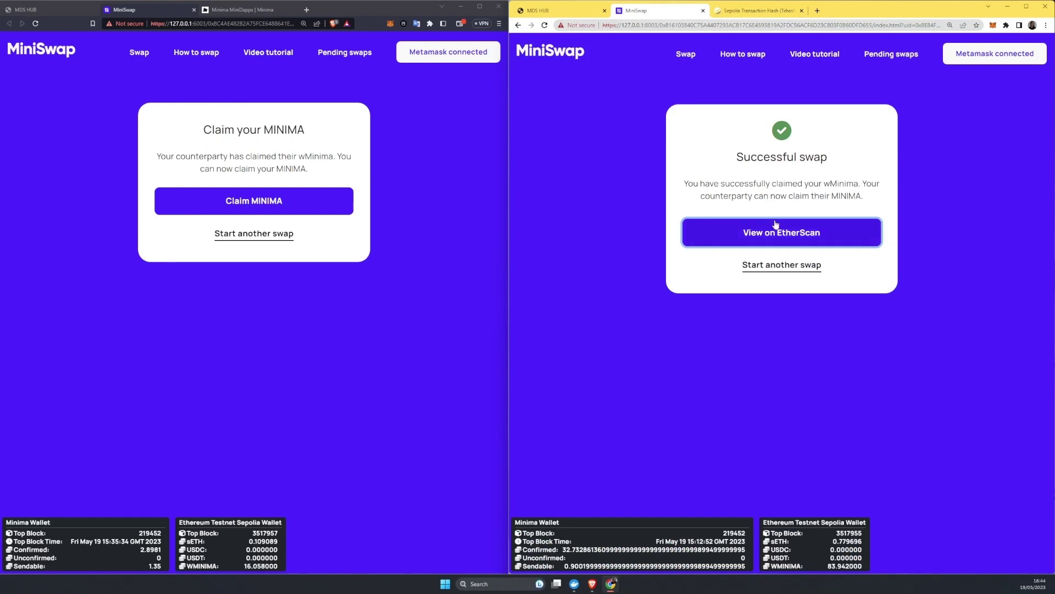
- Claim the 0.008 MINIMA on the left node and wait for the claim to finish
{"action": "left_click", "coordinate": [245, 203]}
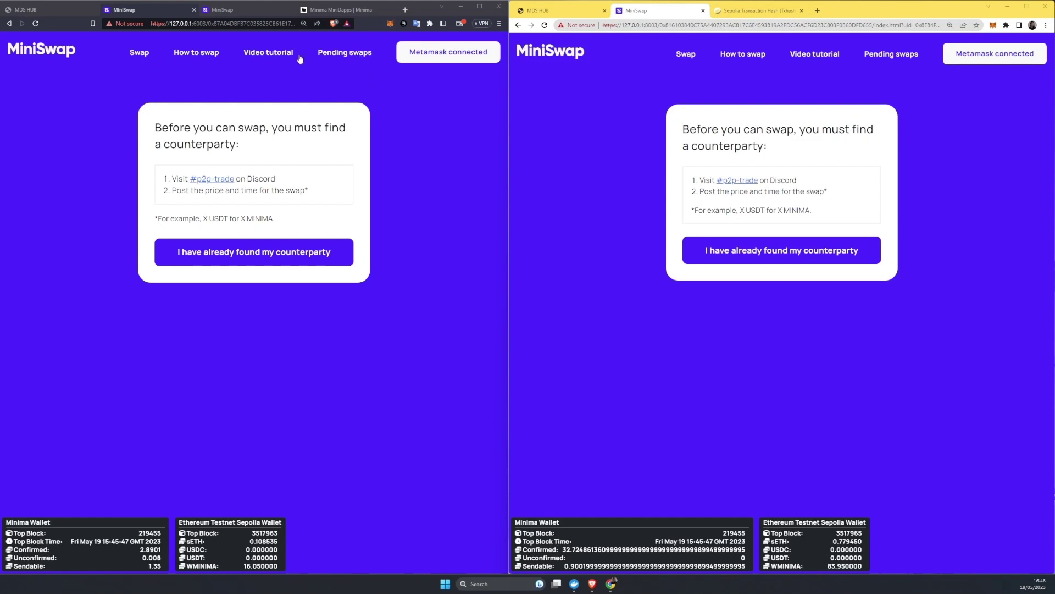
- Show pending swaps on both nodes, then refund the expired 0.08 ETH swap and confirm in MetaMask
{"action": "left_click", "coordinate": [350, 52]}
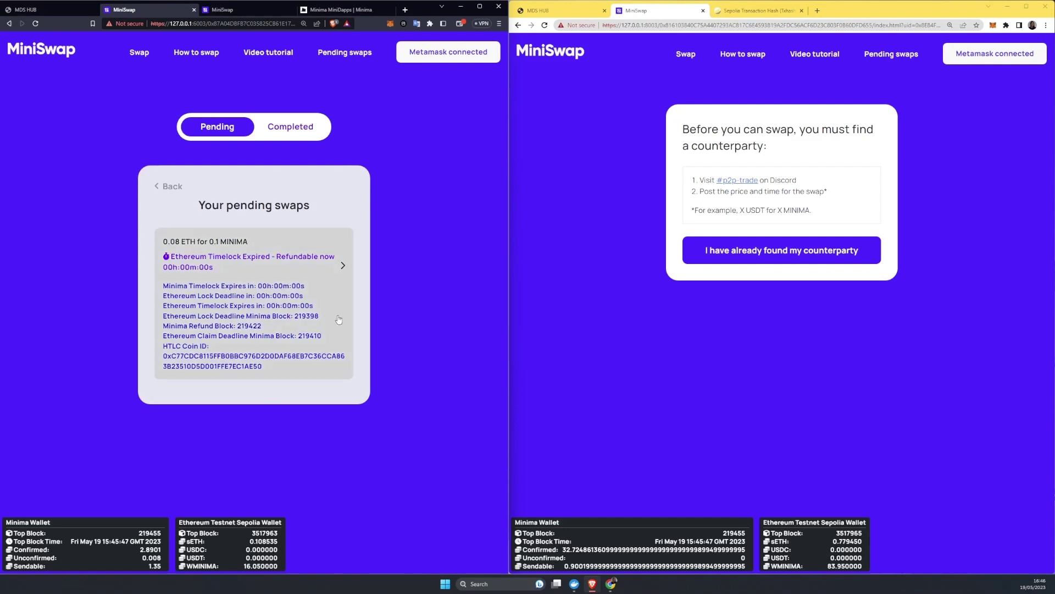
{"action": "left_click", "coordinate": [891, 54]}
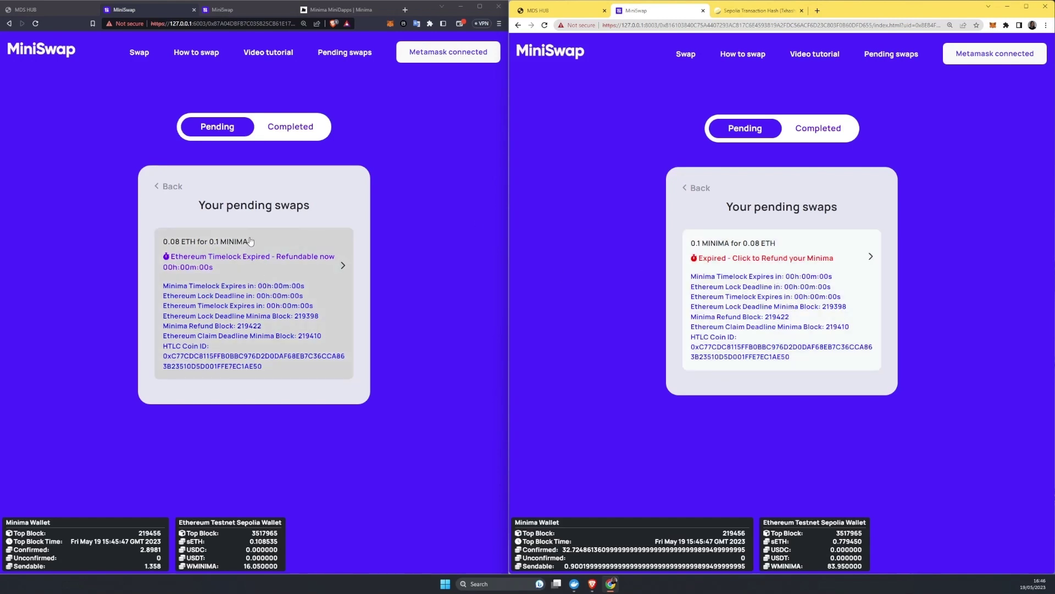
{"action": "left_click", "coordinate": [256, 265]}
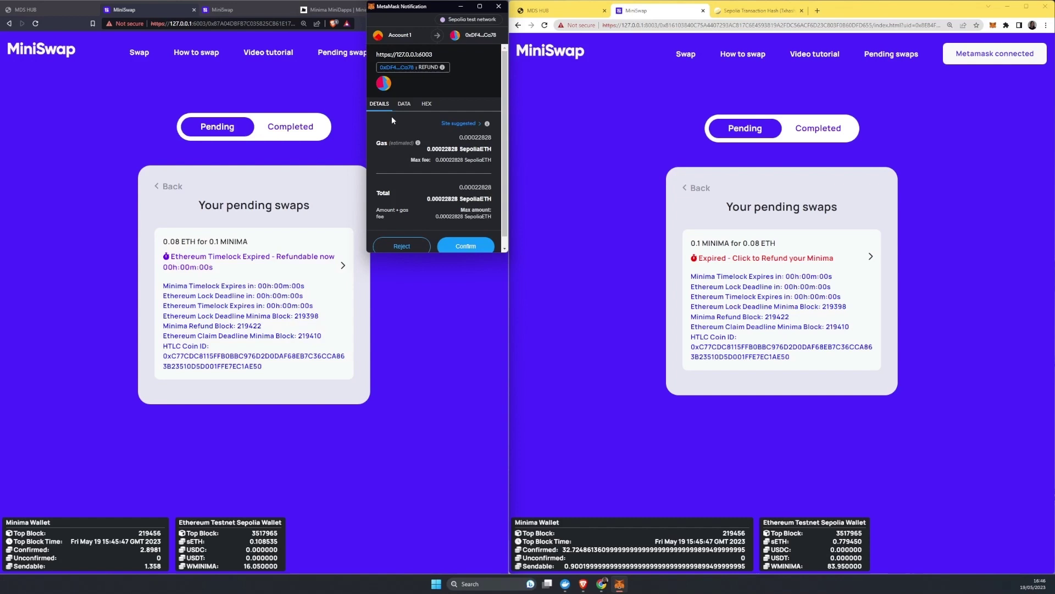
{"action": "scroll", "coordinate": [462, 166], "scroll_direction": "down", "scroll_amount": 1}
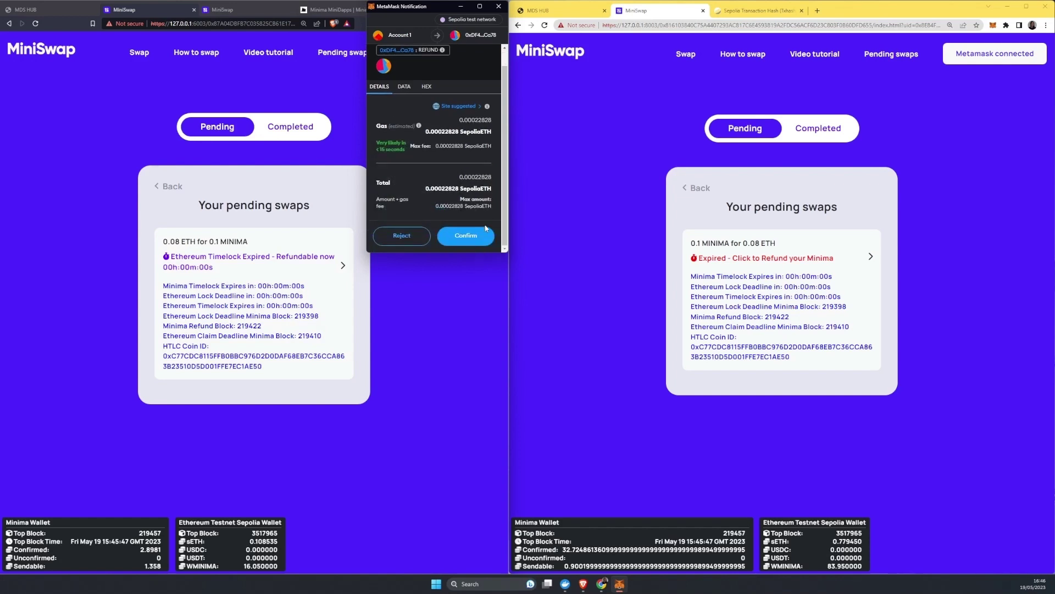
{"action": "left_click", "coordinate": [465, 248]}
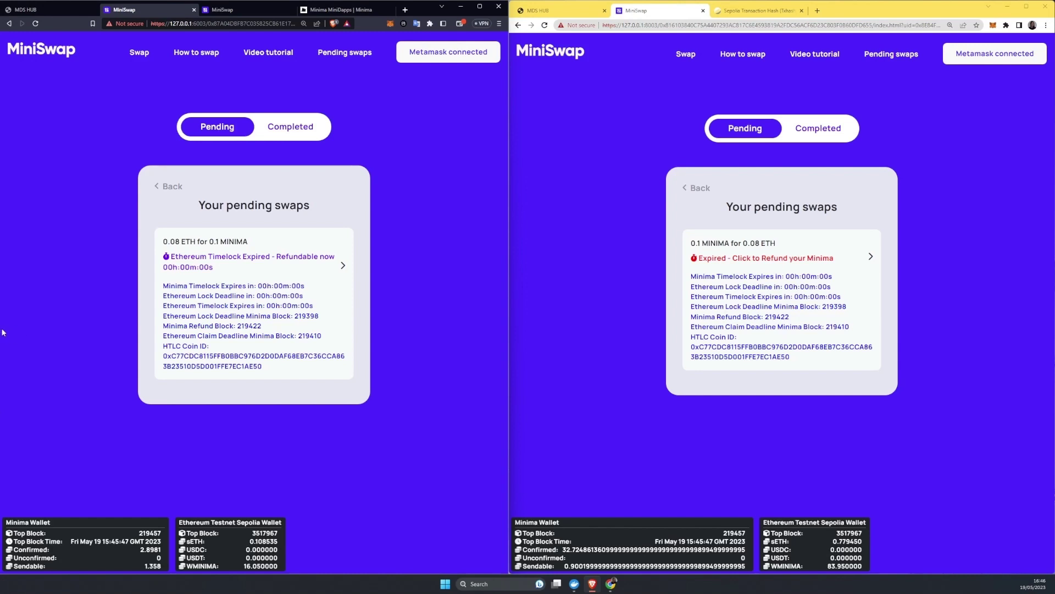
- Verify on Etherscan that the Refund transaction returned 0.08 ETH, then go back to MiniSwap
{"action": "left_click", "coordinate": [392, 25]}
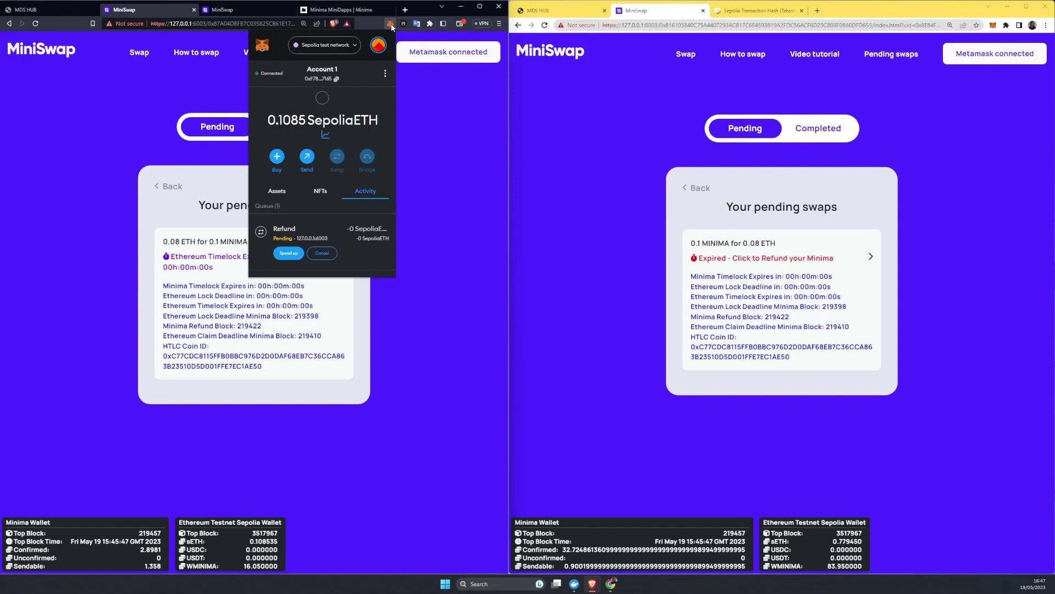
{"action": "left_click", "coordinate": [392, 26]}
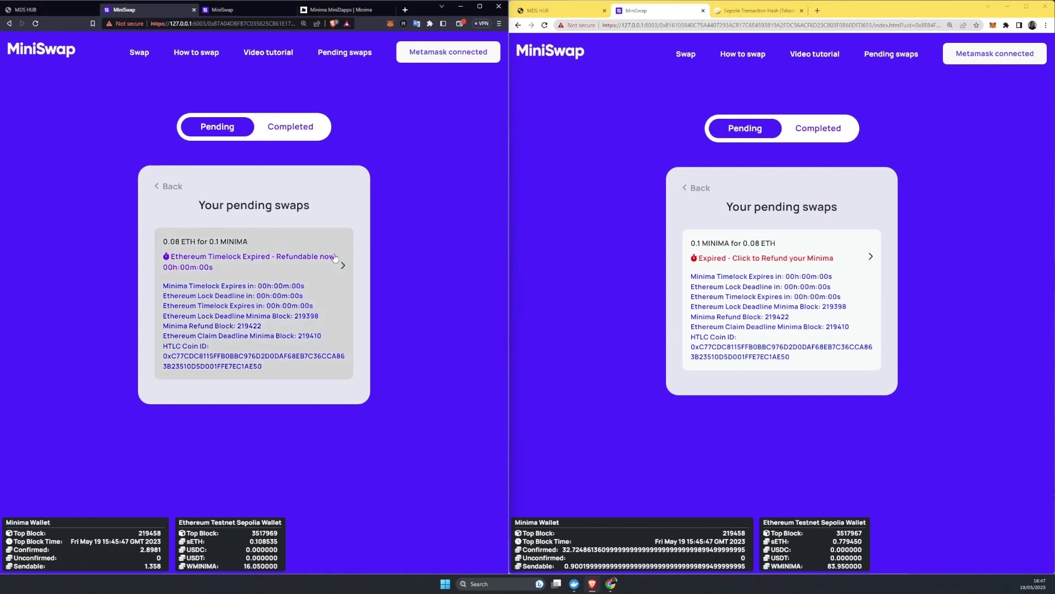
{"action": "left_click", "coordinate": [388, 24]}
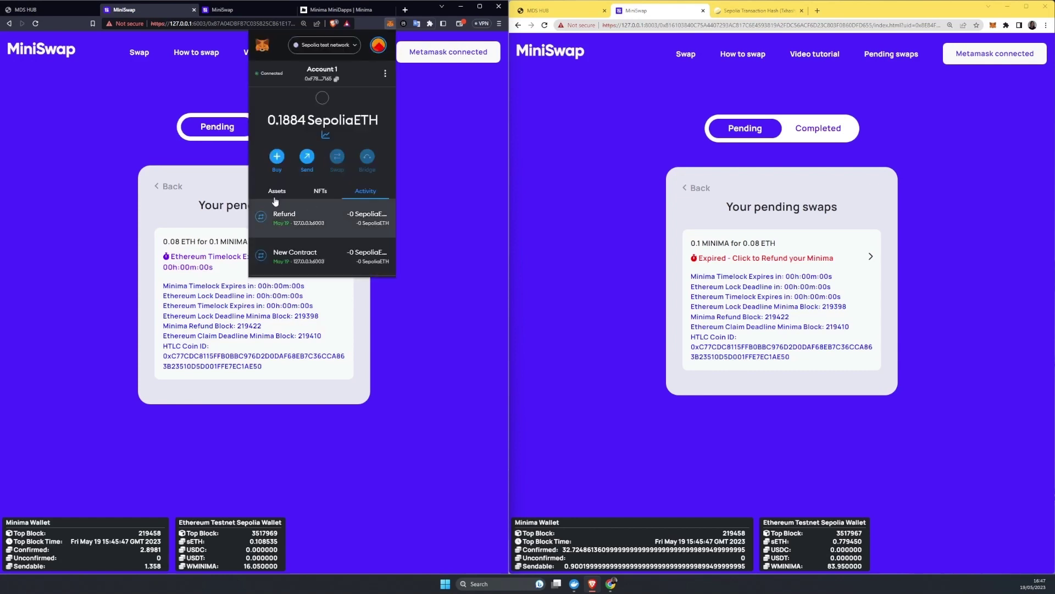
{"action": "left_click", "coordinate": [297, 216]}
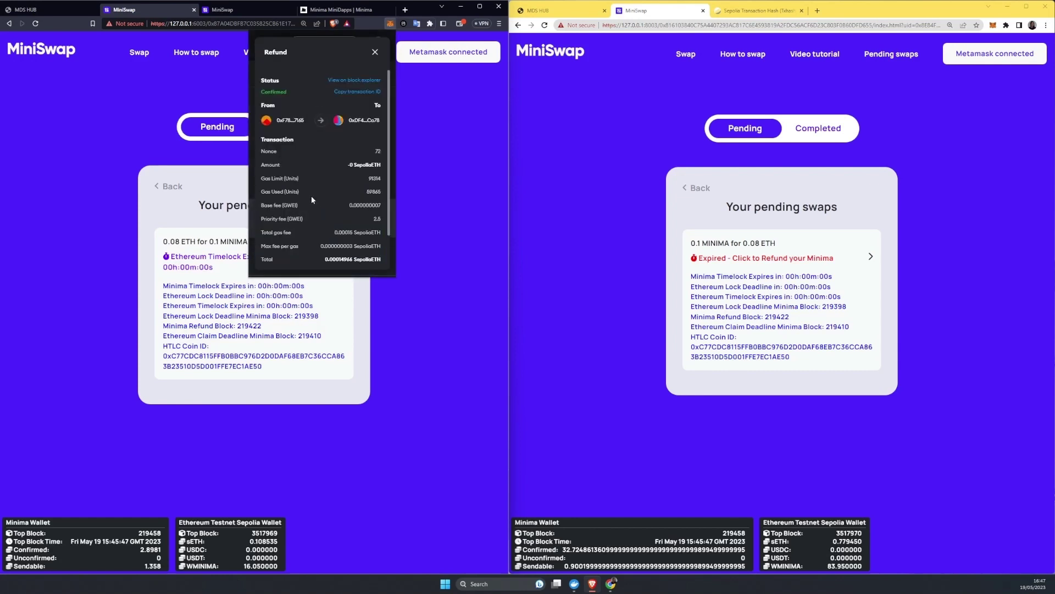
{"action": "left_click", "coordinate": [357, 79]}
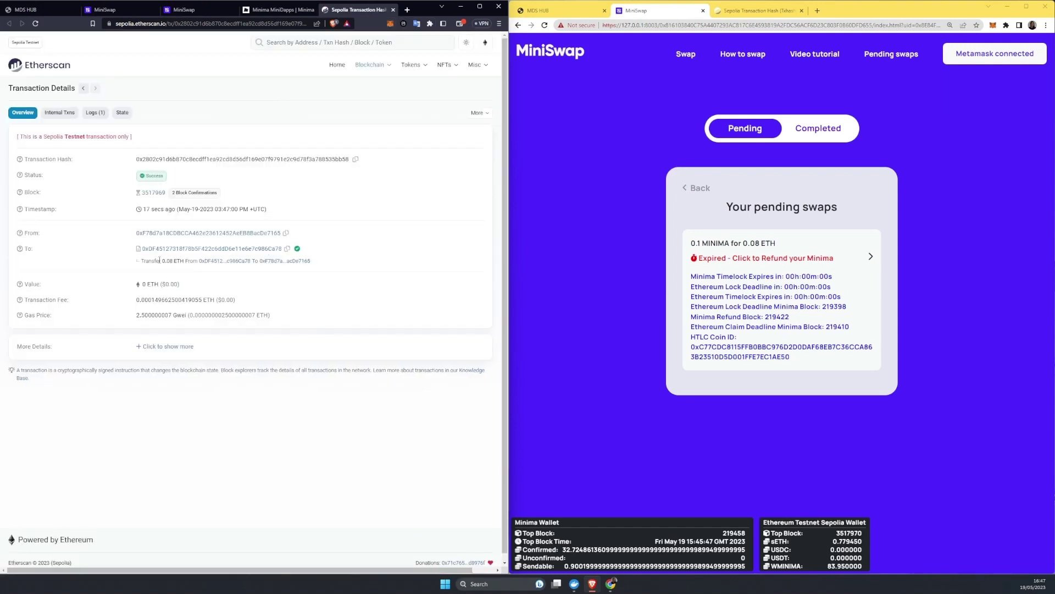
{"action": "left_click_drag", "start_coordinate": [162, 261], "coordinate": [185, 261]}
{"action": "left_click", "coordinate": [114, 12]}
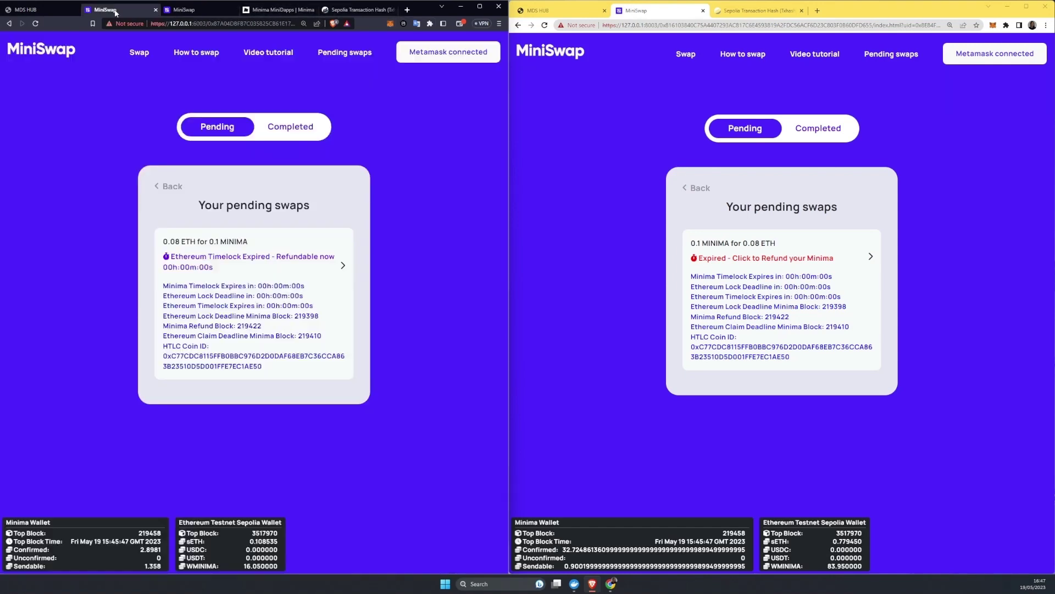
- Refund the second node's expired 0.1 MINIMA swap and dismiss the claimed message
{"action": "left_click", "coordinate": [809, 262]}
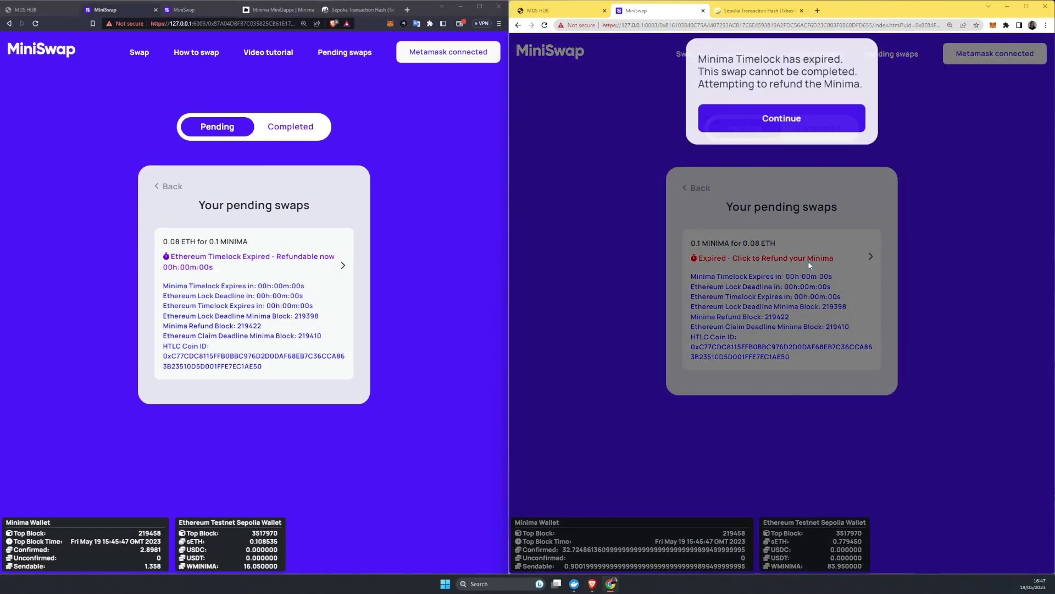
{"action": "left_click", "coordinate": [821, 128]}
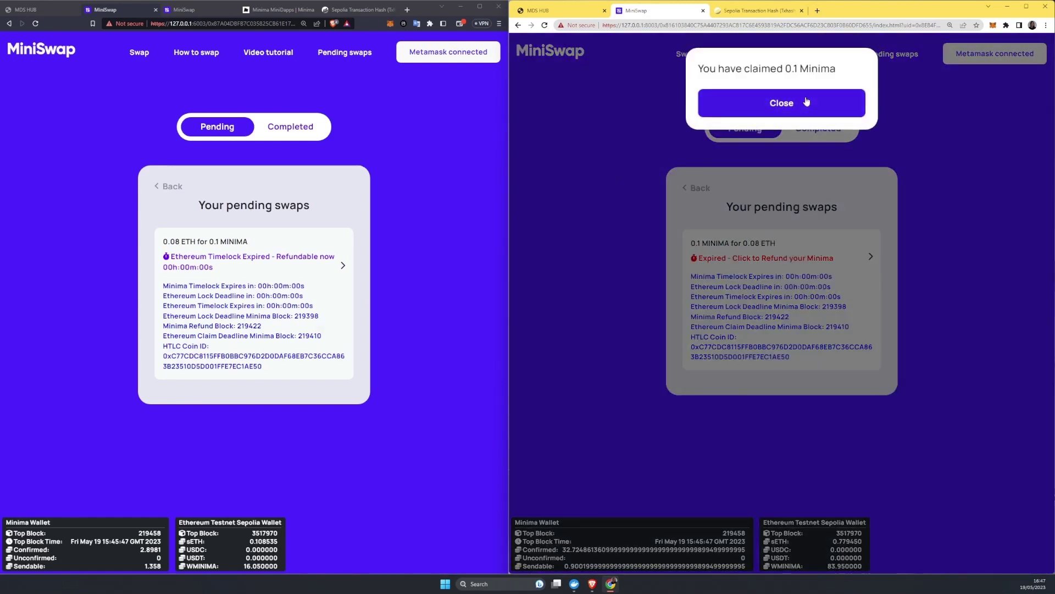
{"action": "left_click", "coordinate": [807, 102]}
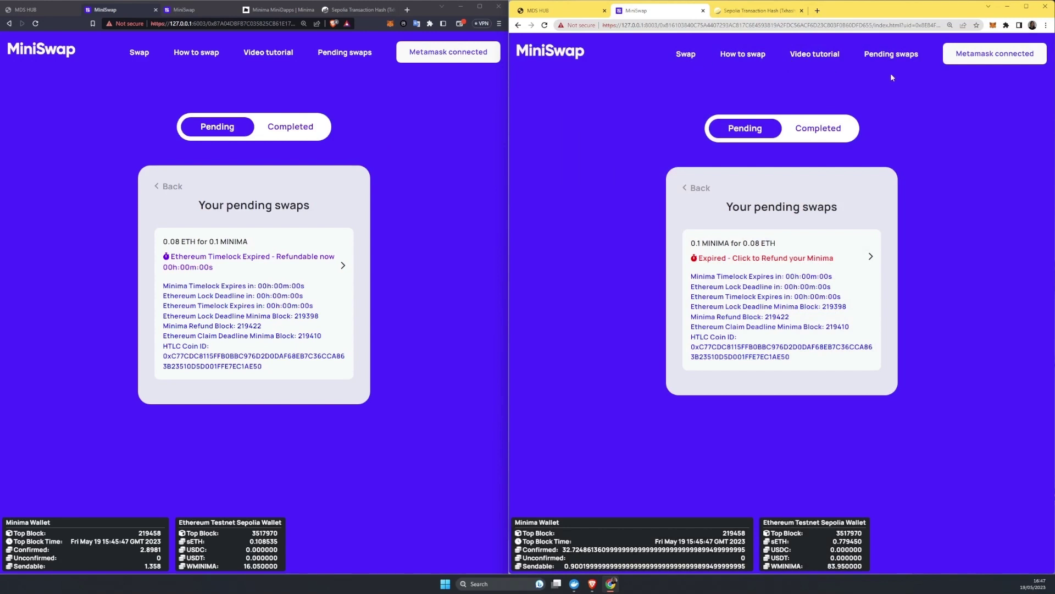
- Refresh pending swaps, show Completed swaps on both nodes, and return the first node to its start page
{"action": "left_click", "coordinate": [890, 54]}
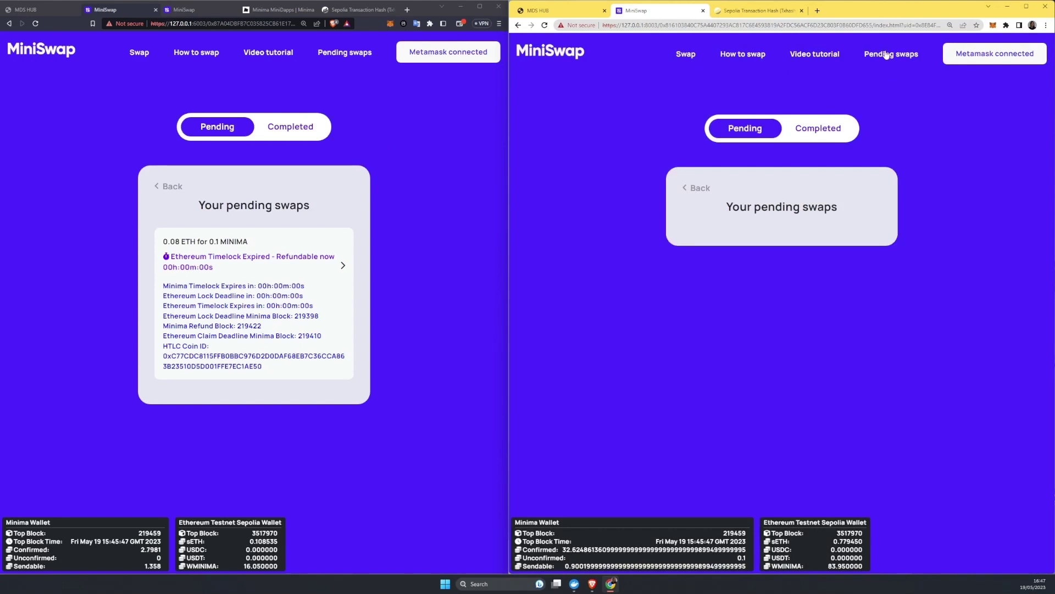
{"action": "left_click", "coordinate": [823, 129]}
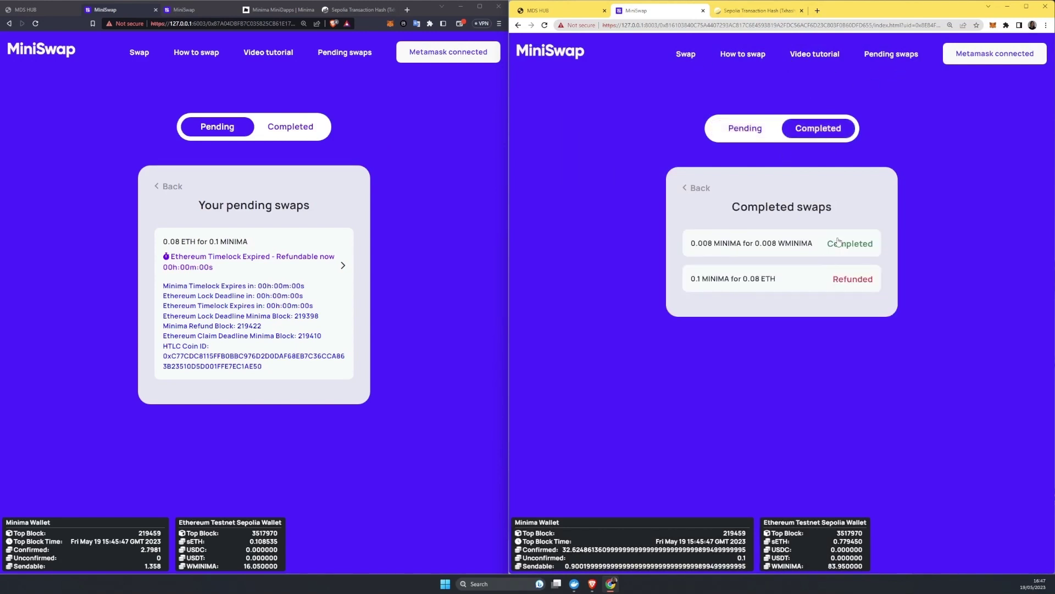
{"action": "left_click", "coordinate": [281, 127]}
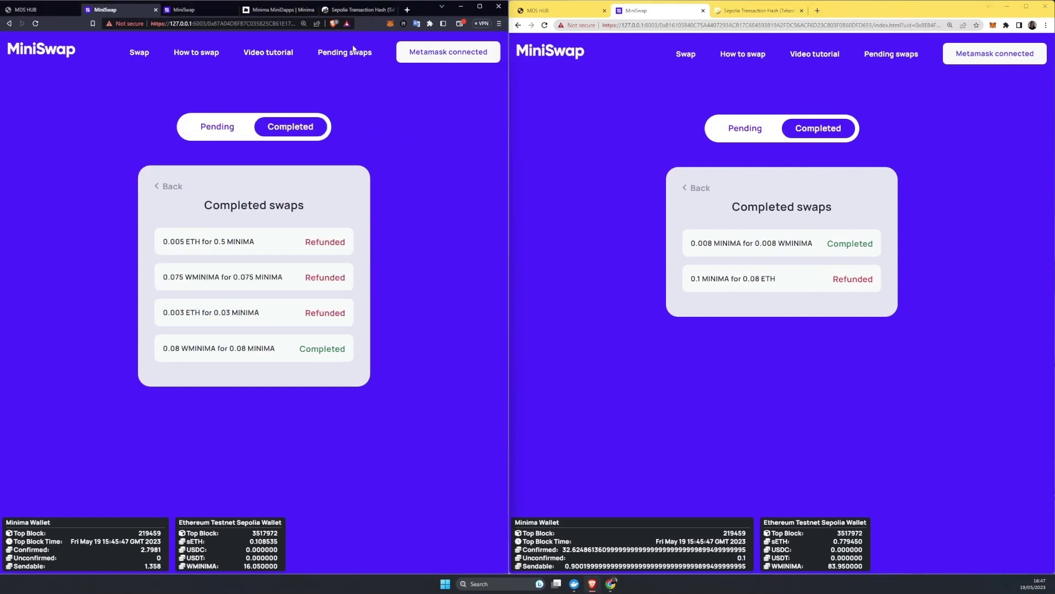
{"action": "left_click", "coordinate": [140, 52]}
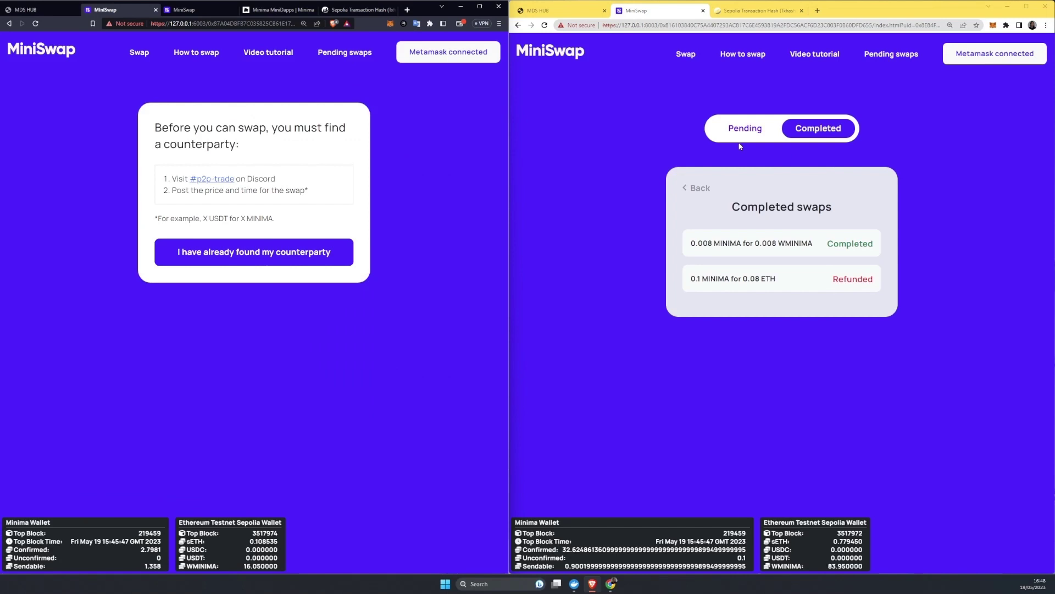
- Open the right node's how-to-swap guide, read through it, and close it
{"action": "left_click", "coordinate": [743, 54]}
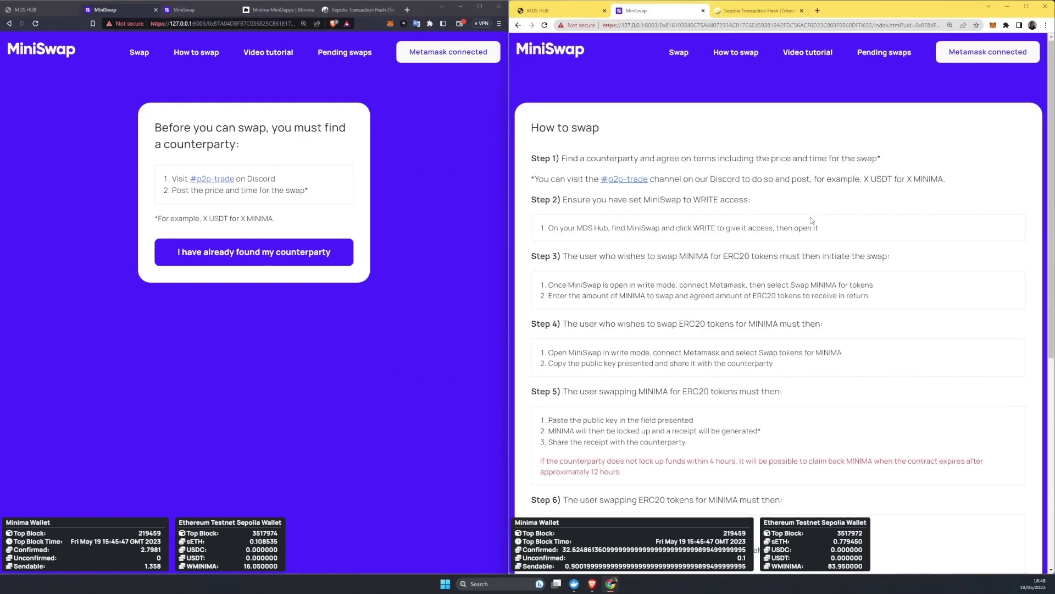
{"action": "scroll", "coordinate": [825, 248], "scroll_direction": "down", "scroll_amount": 5}
{"action": "scroll", "coordinate": [824, 248], "scroll_direction": "down", "scroll_amount": 3}
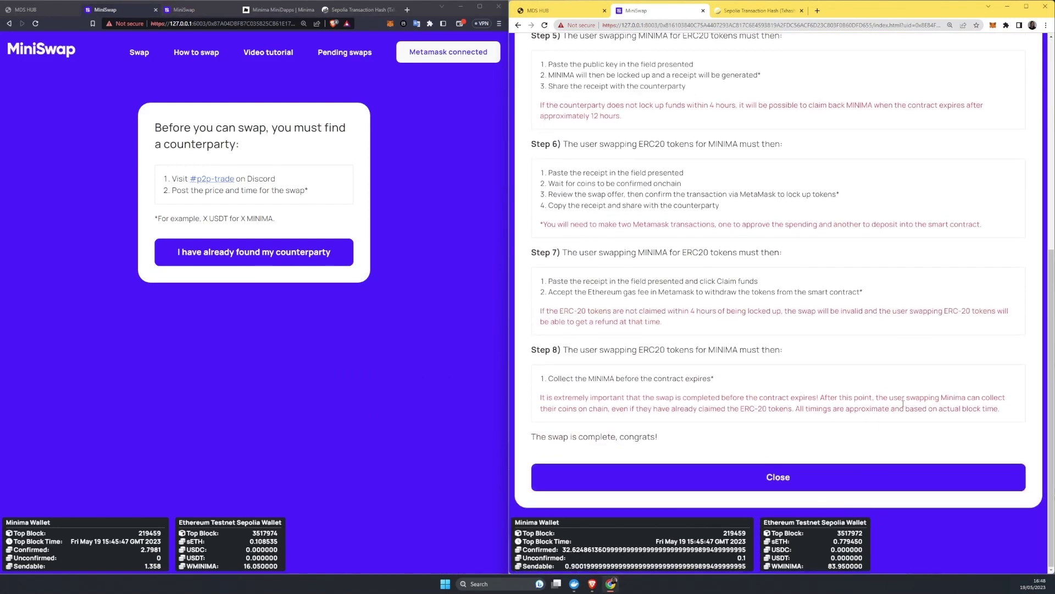
{"action": "left_click", "coordinate": [928, 475]}
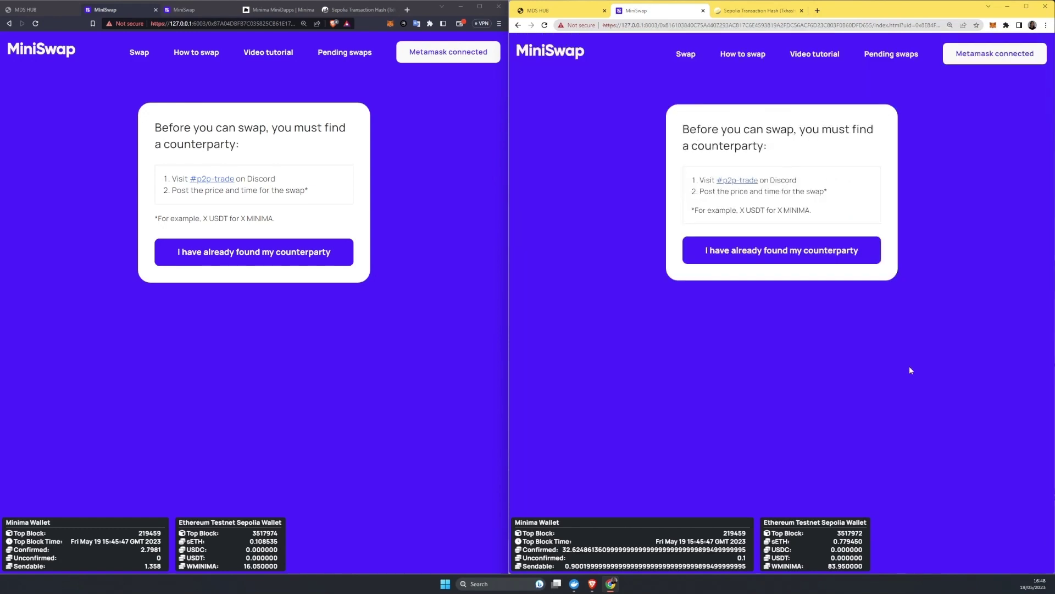